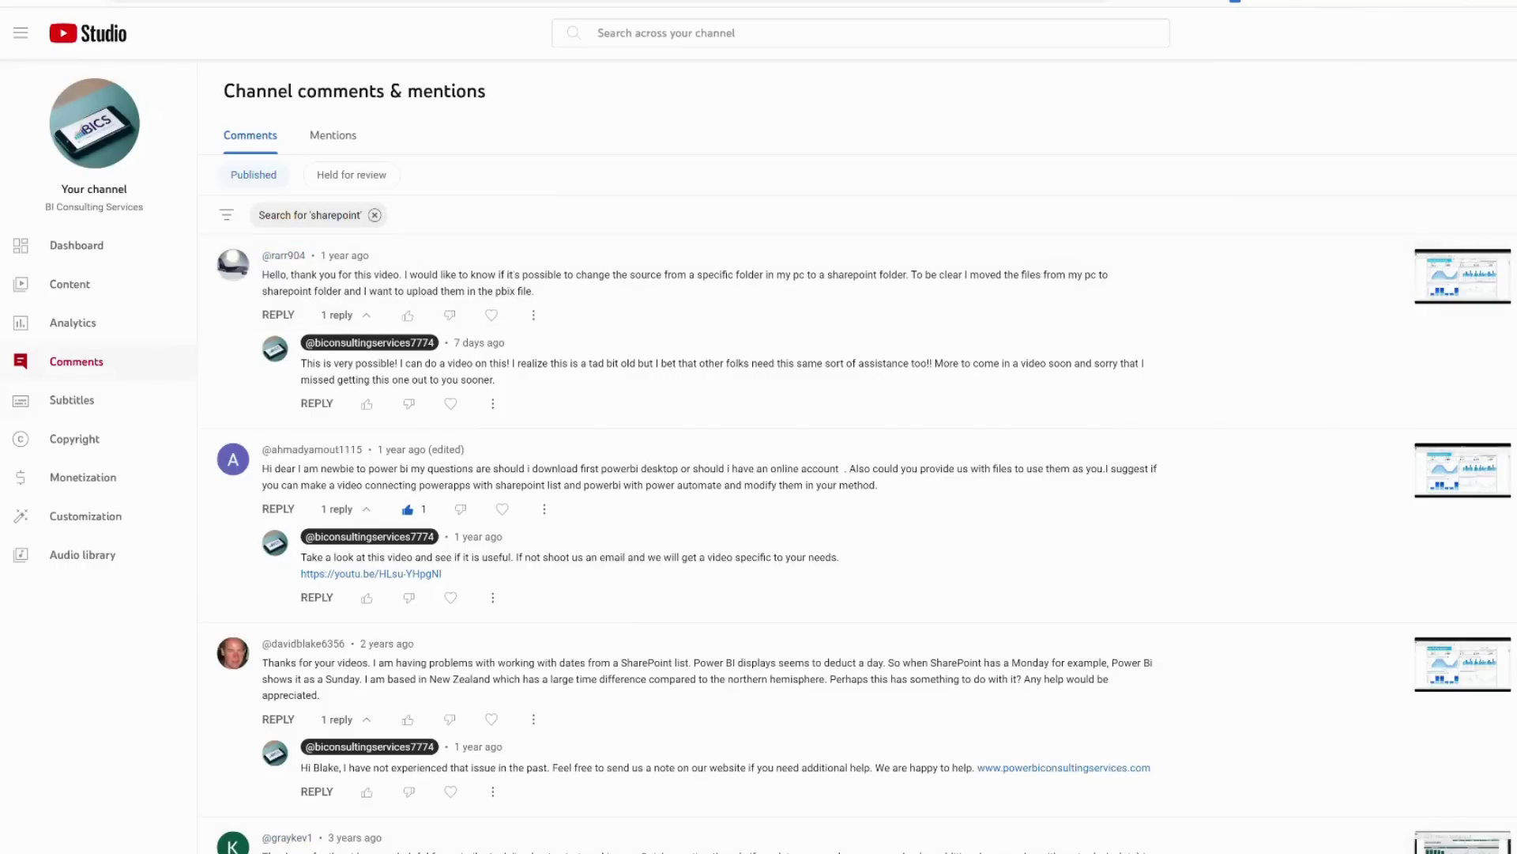
Check the AdventureWorks Sales workbook in the OneDrive YouTube folder, then return to SharePoint's empty AdventureWorks folder.
{"action": "left_click", "coordinate": [483, 807]}
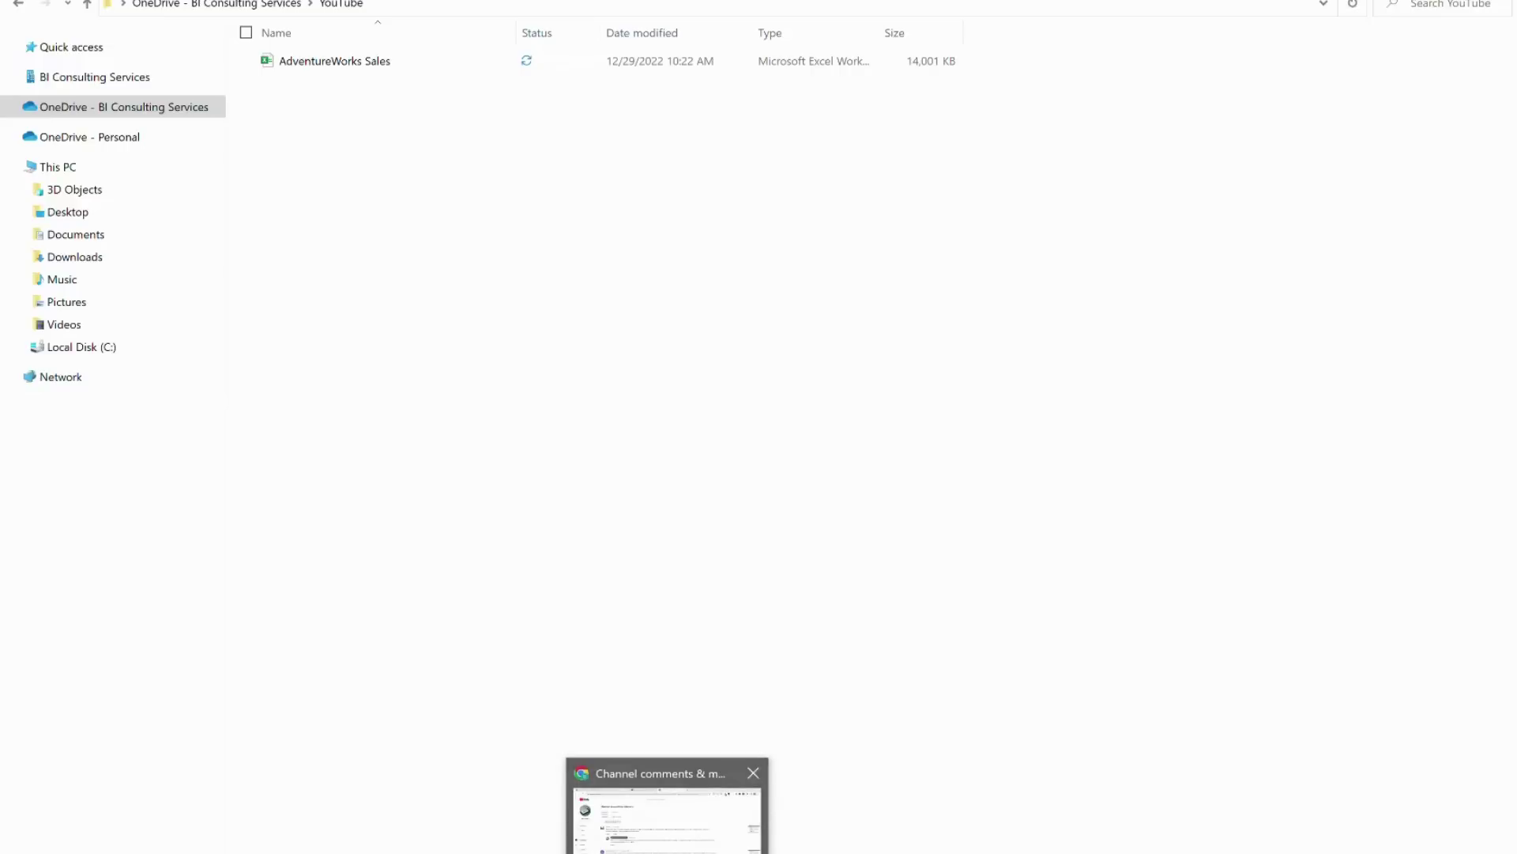
{"action": "left_click", "coordinate": [617, 833]}
{"action": "key", "text": "ctrl+Tab"}
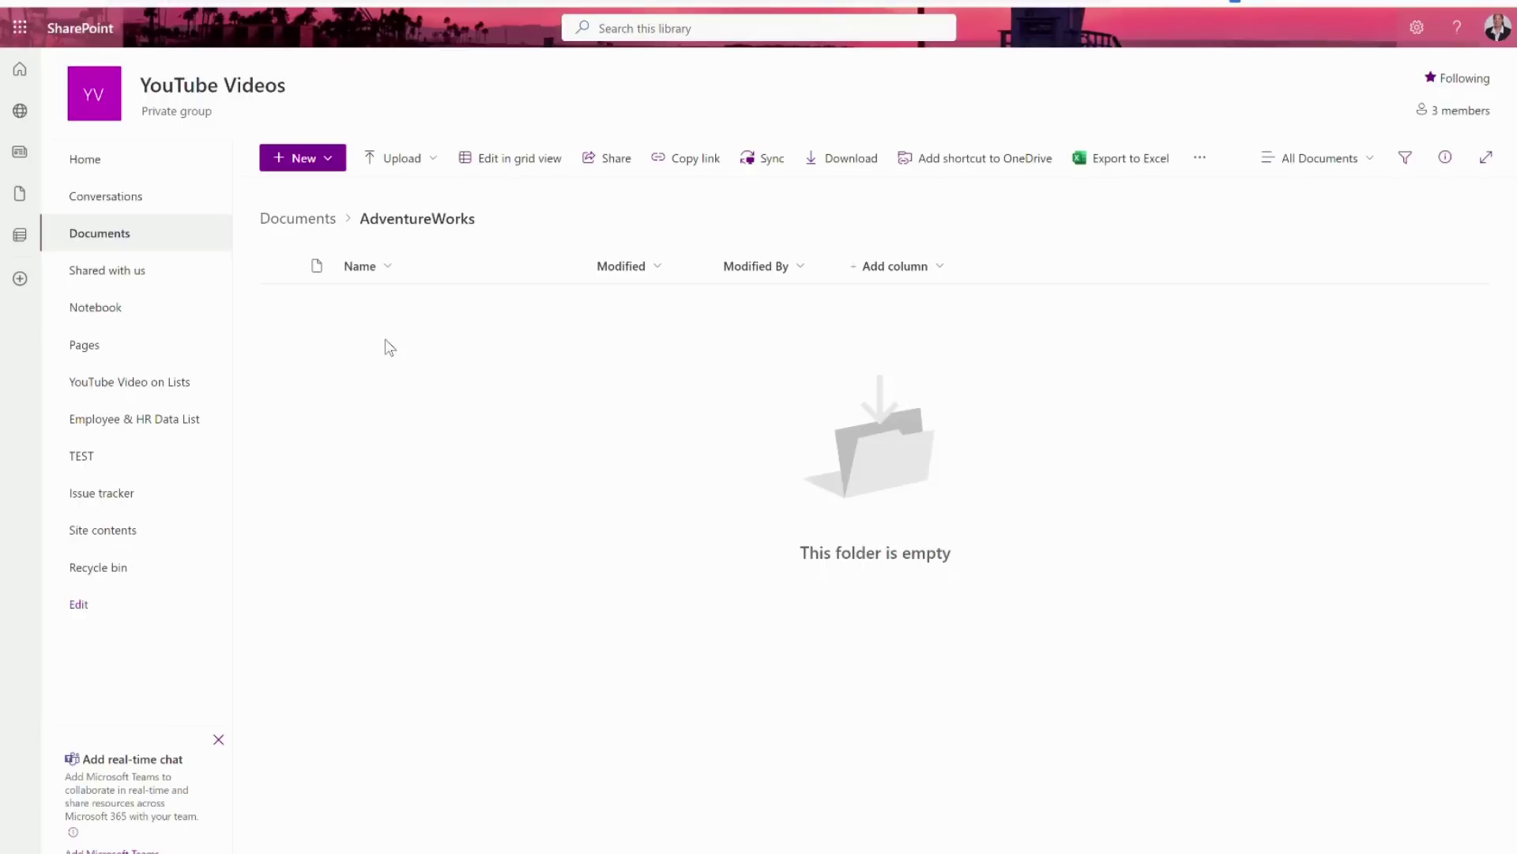
Upload AdventureWorks Sales.xlsx from the OneDrive YouTube folder, dismissing the file-in-use warning.
{"action": "left_click", "coordinate": [411, 176]}
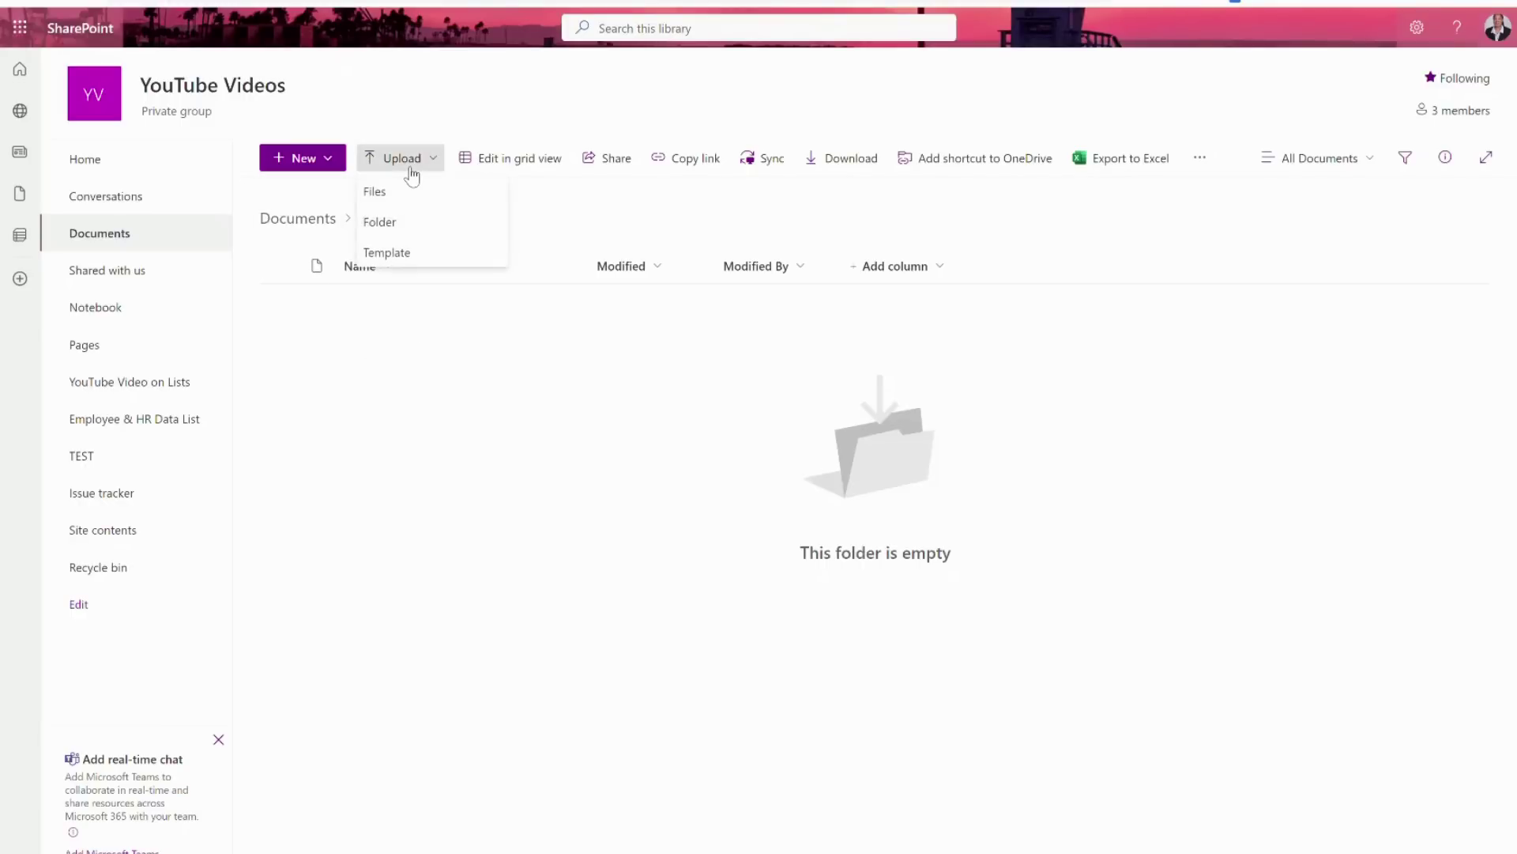
{"action": "left_click", "coordinate": [404, 193]}
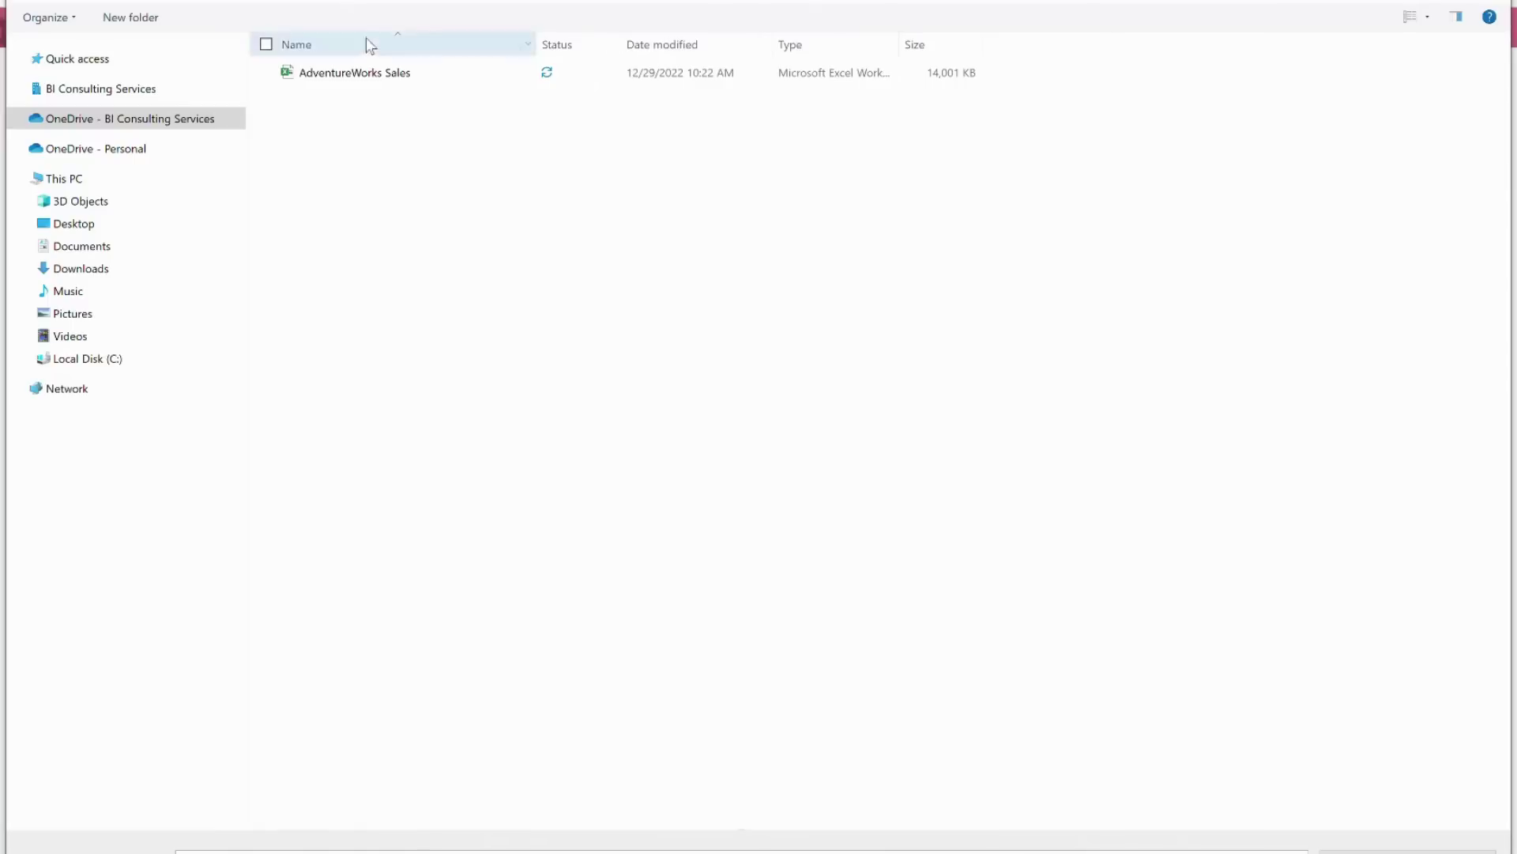
{"action": "double_click", "coordinate": [368, 76]}
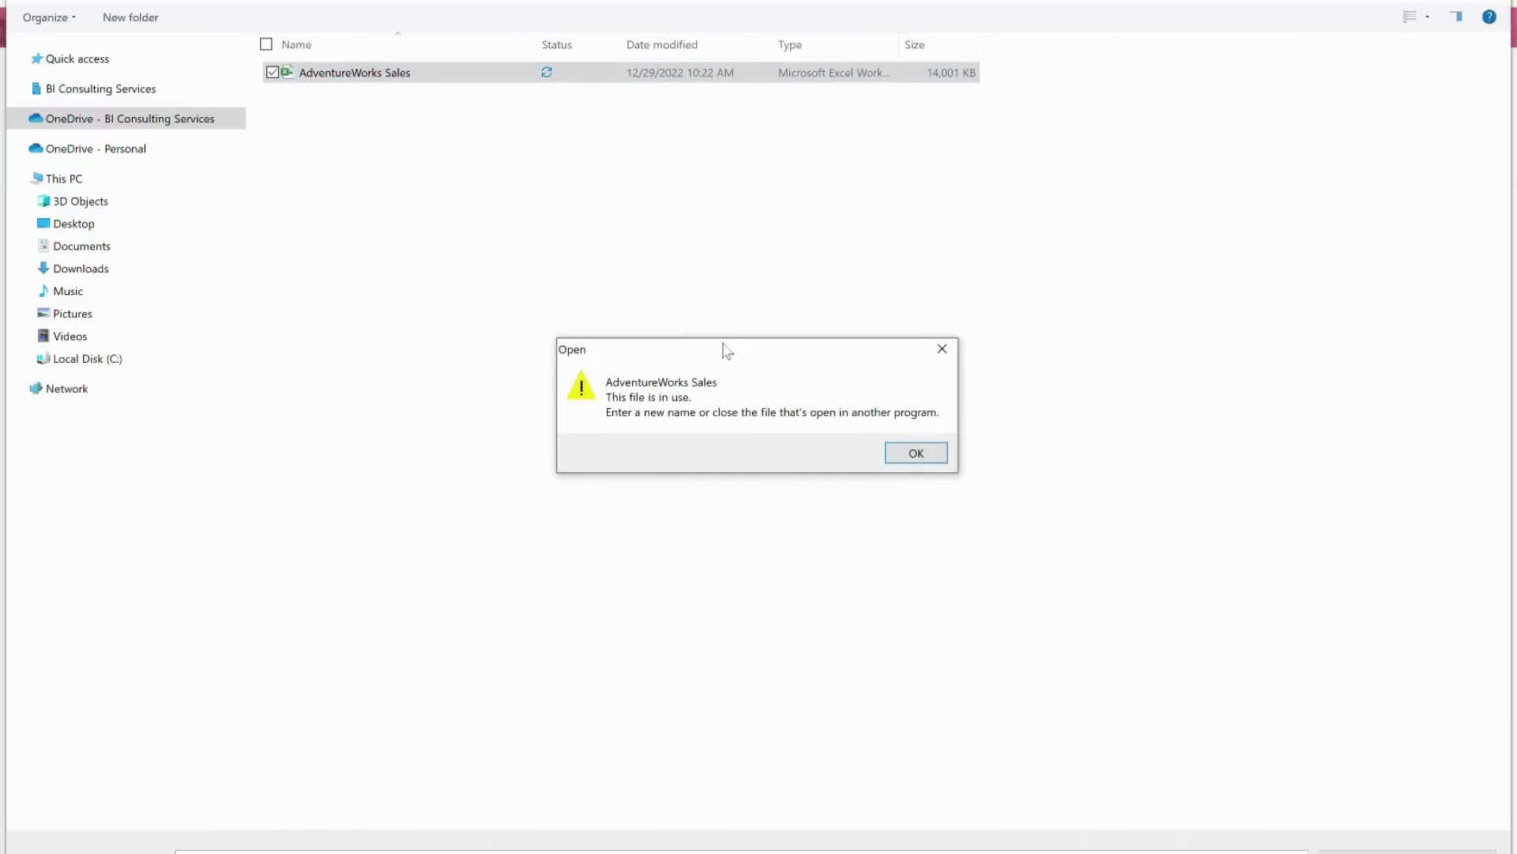
{"action": "left_click", "coordinate": [915, 460]}
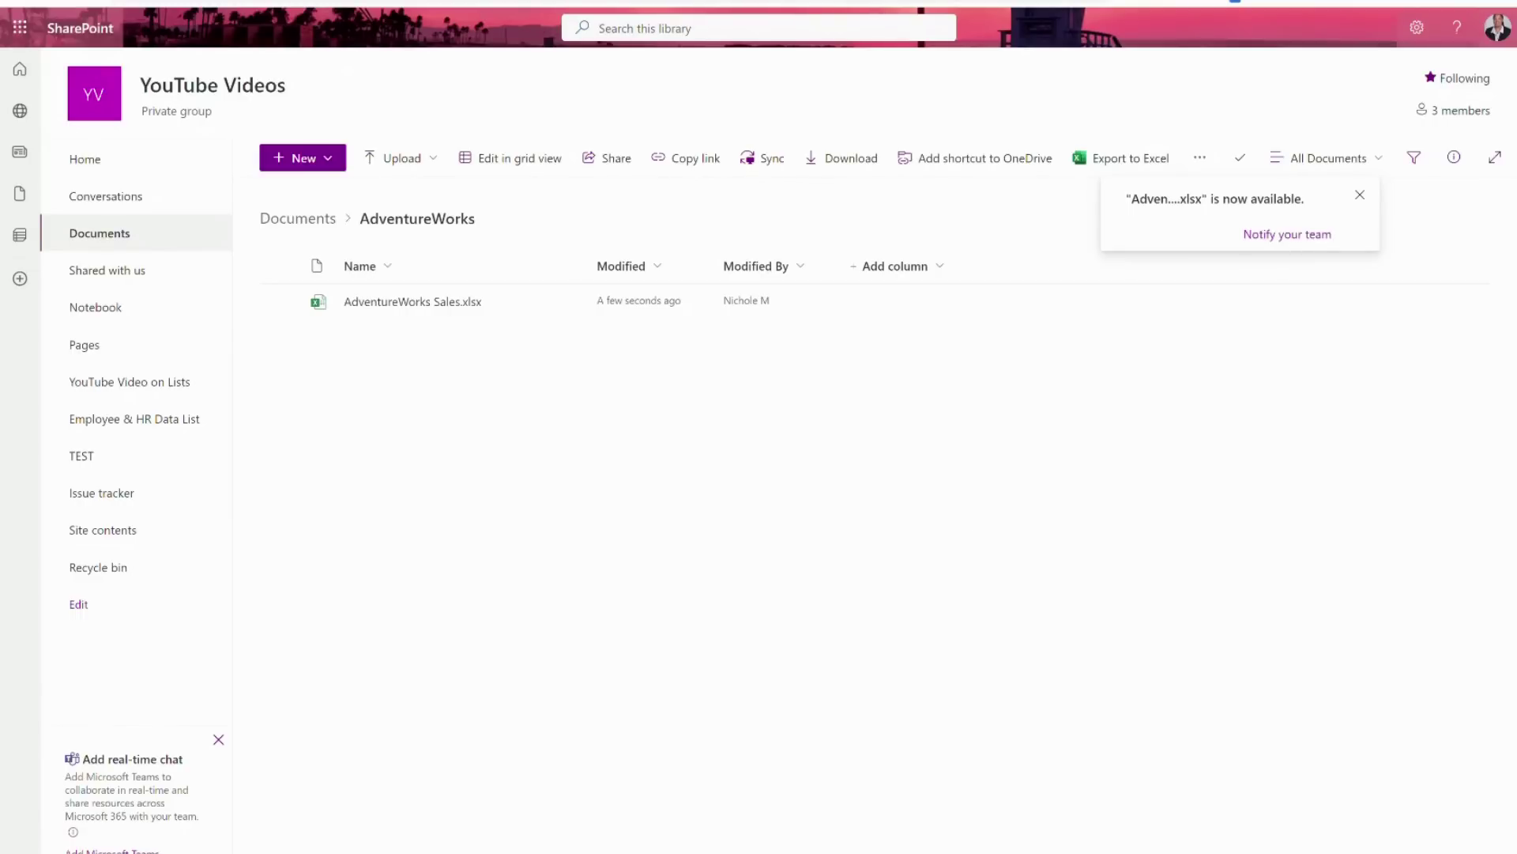
Launch Power BI Desktop by searching 'power bi' and dismiss its welcome screen.
{"action": "key", "text": "super"}
{"action": "type", "text": "power bi"}
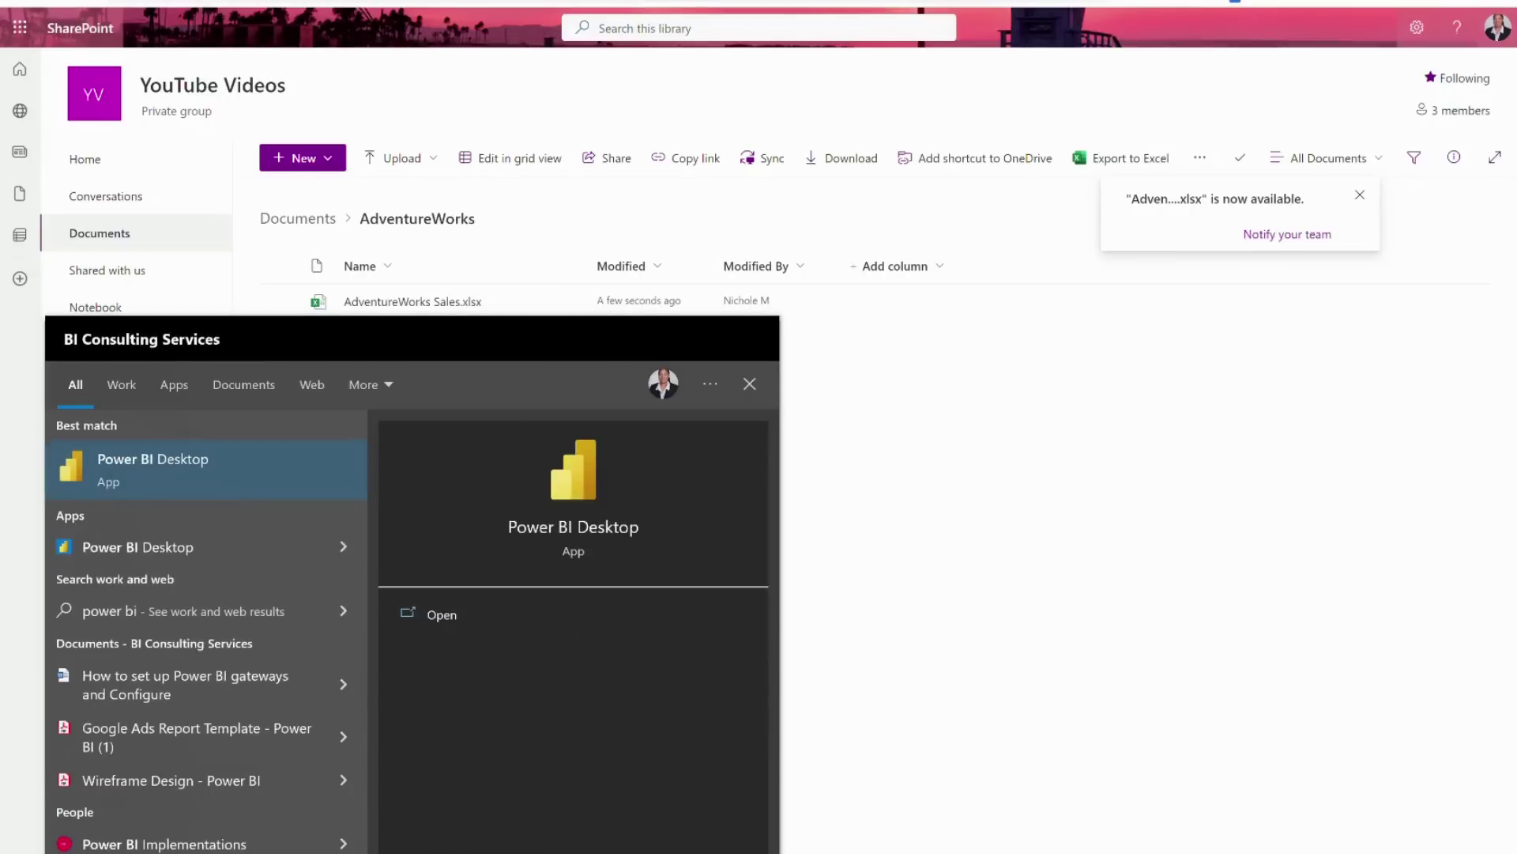
{"action": "left_click", "coordinate": [192, 475]}
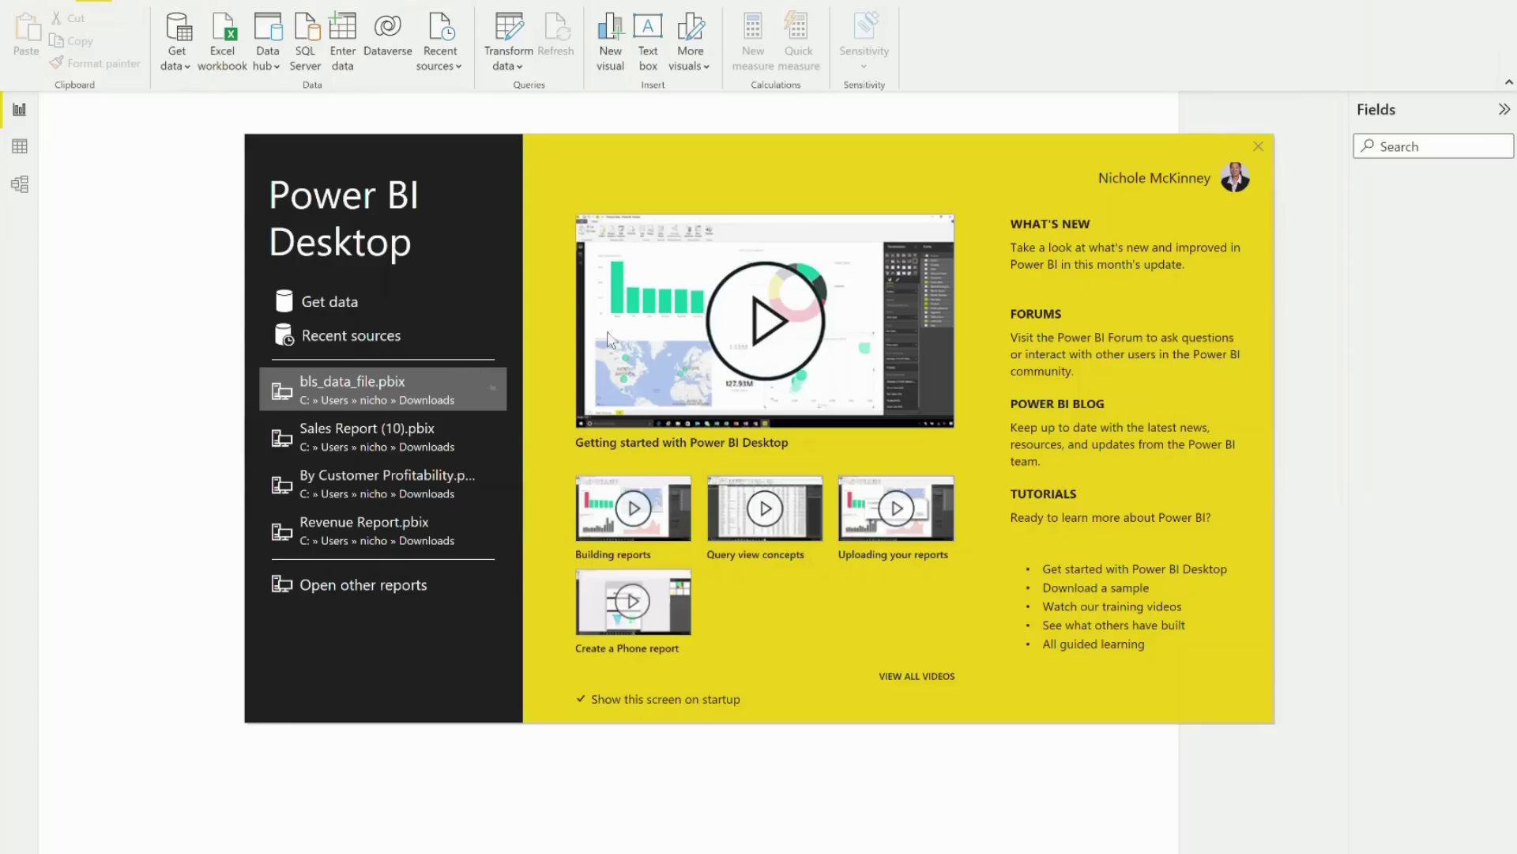
{"action": "left_click", "coordinate": [1257, 147]}
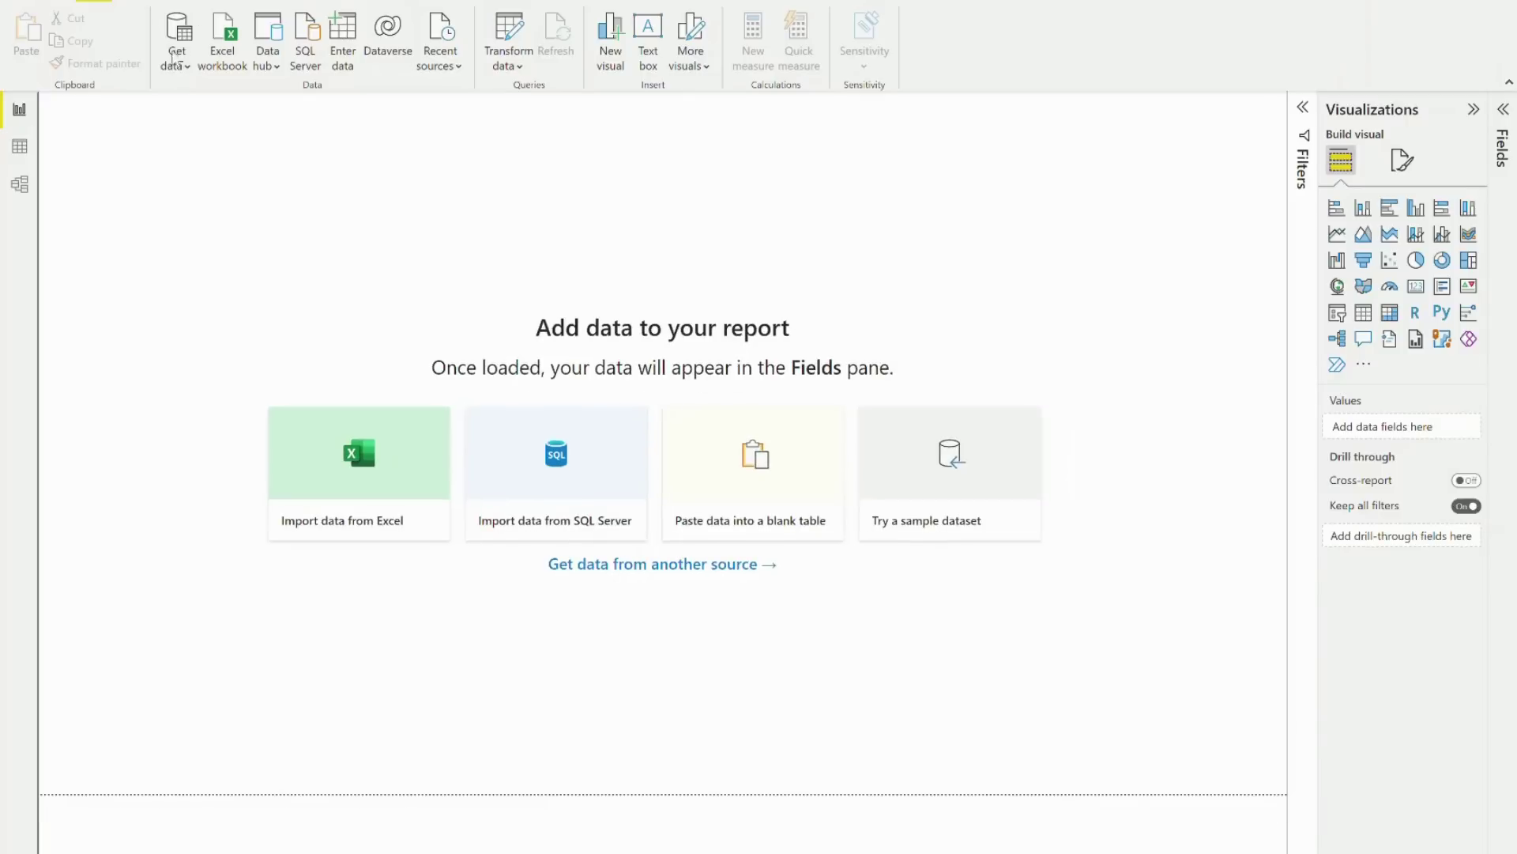
Connect to the local AdventureWorks Sales.xlsx in the OneDrive YouTube folder as an Excel workbook source.
{"action": "left_click", "coordinate": [174, 66]}
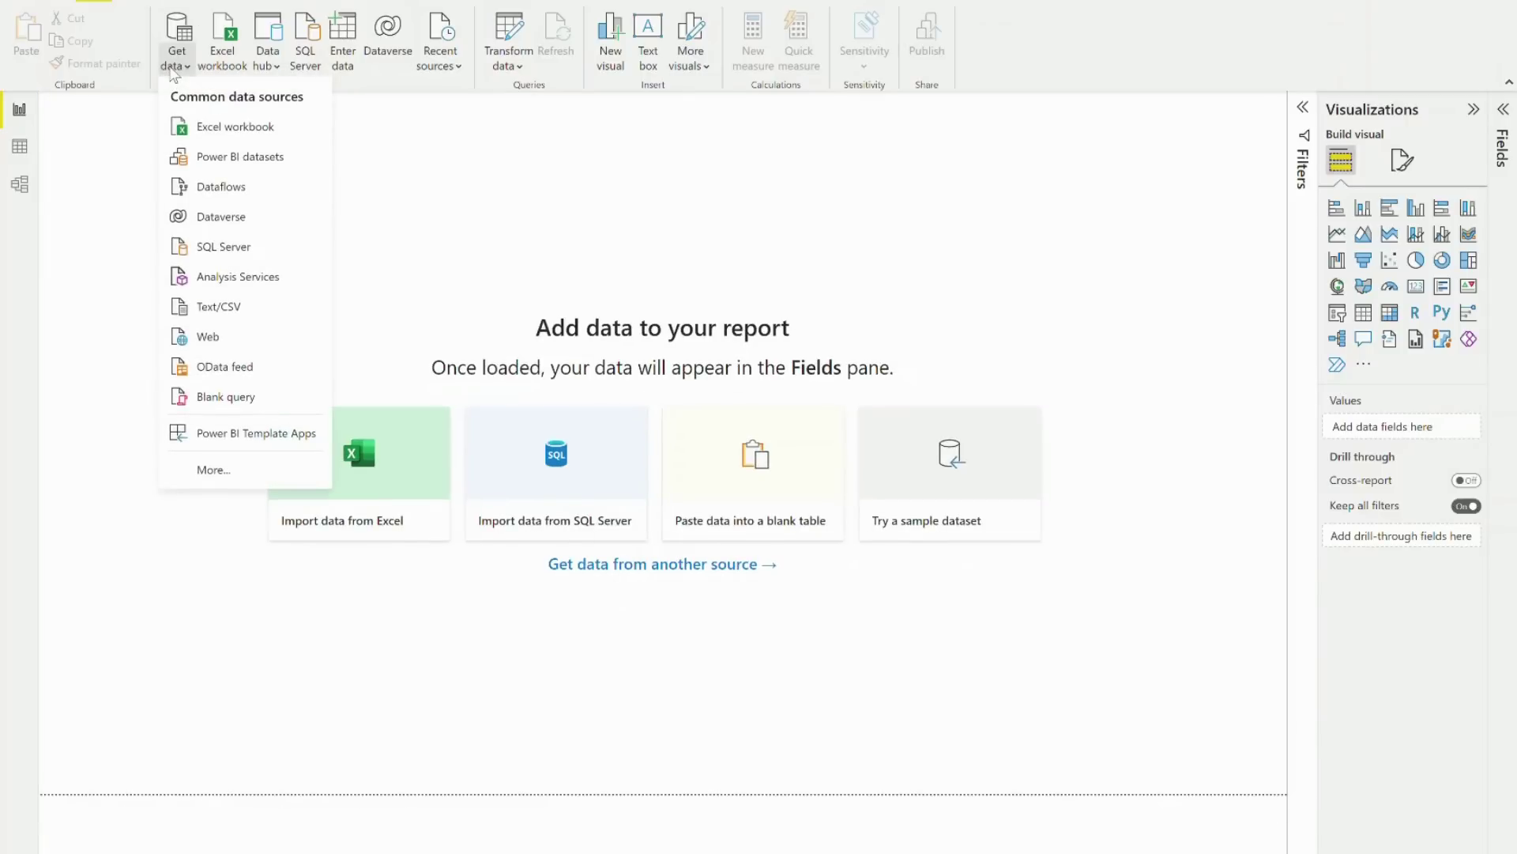
{"action": "left_click", "coordinate": [235, 126]}
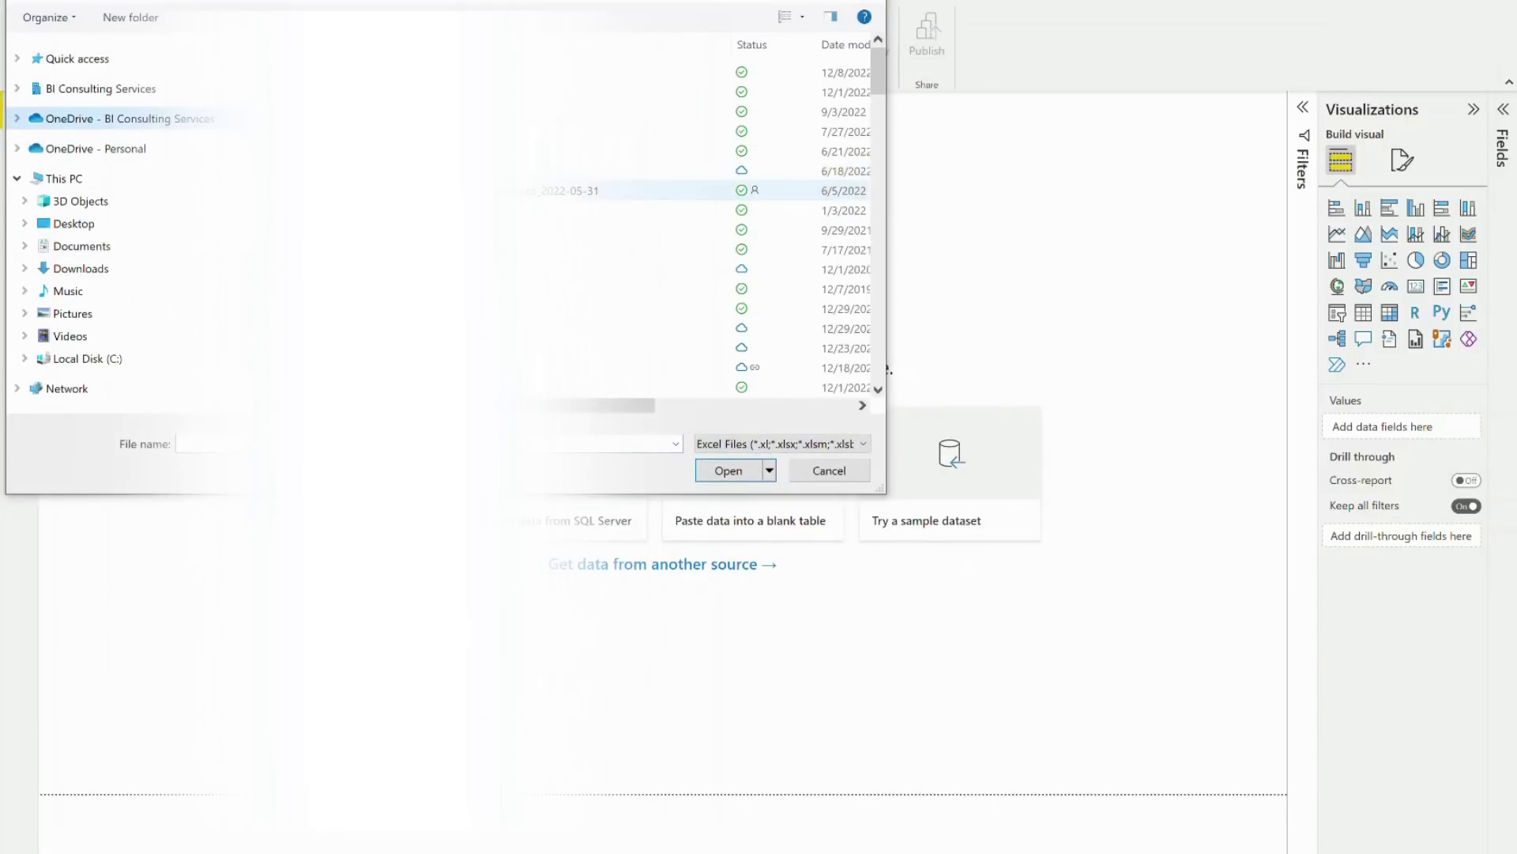
{"action": "scroll", "coordinate": [679, 342], "scroll_direction": "down", "scroll_amount": 10}
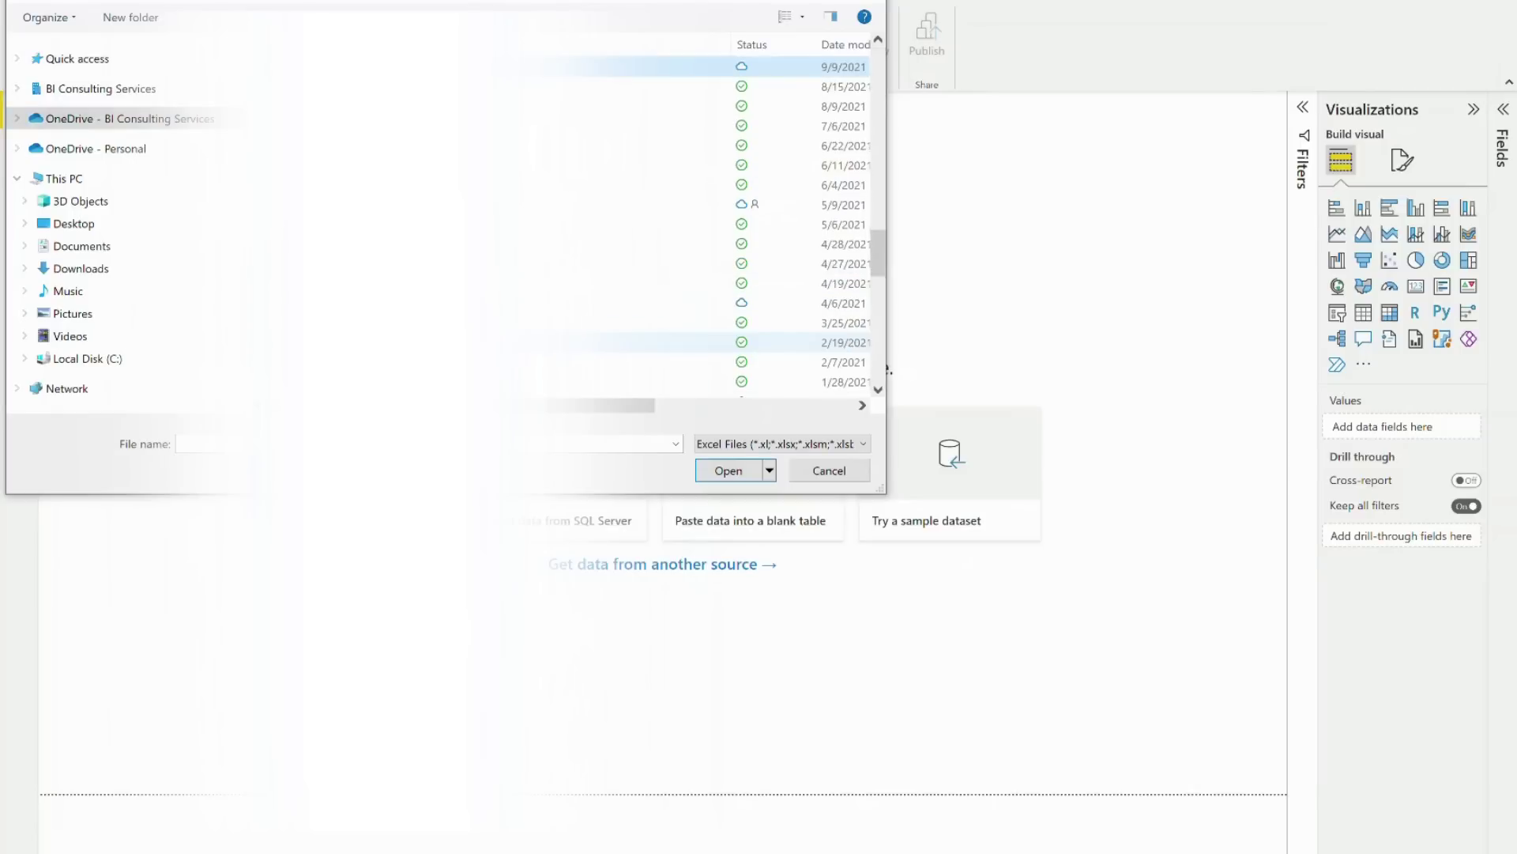
{"action": "double_click", "coordinate": [680, 342]}
{"action": "key", "text": "alt+Left"}
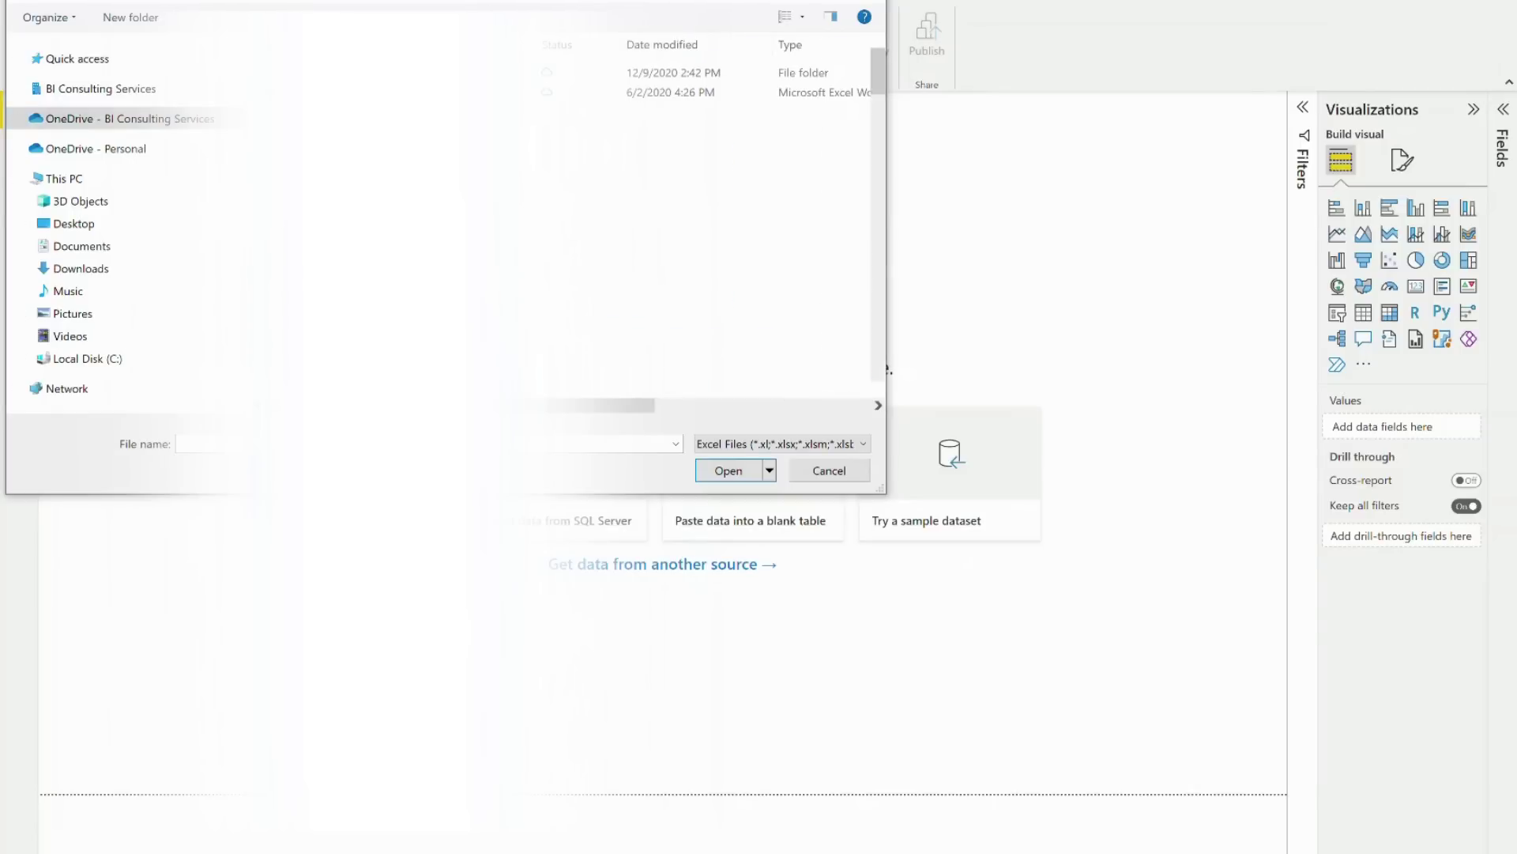
{"action": "scroll", "coordinate": [680, 237], "scroll_direction": "down", "scroll_amount": 2}
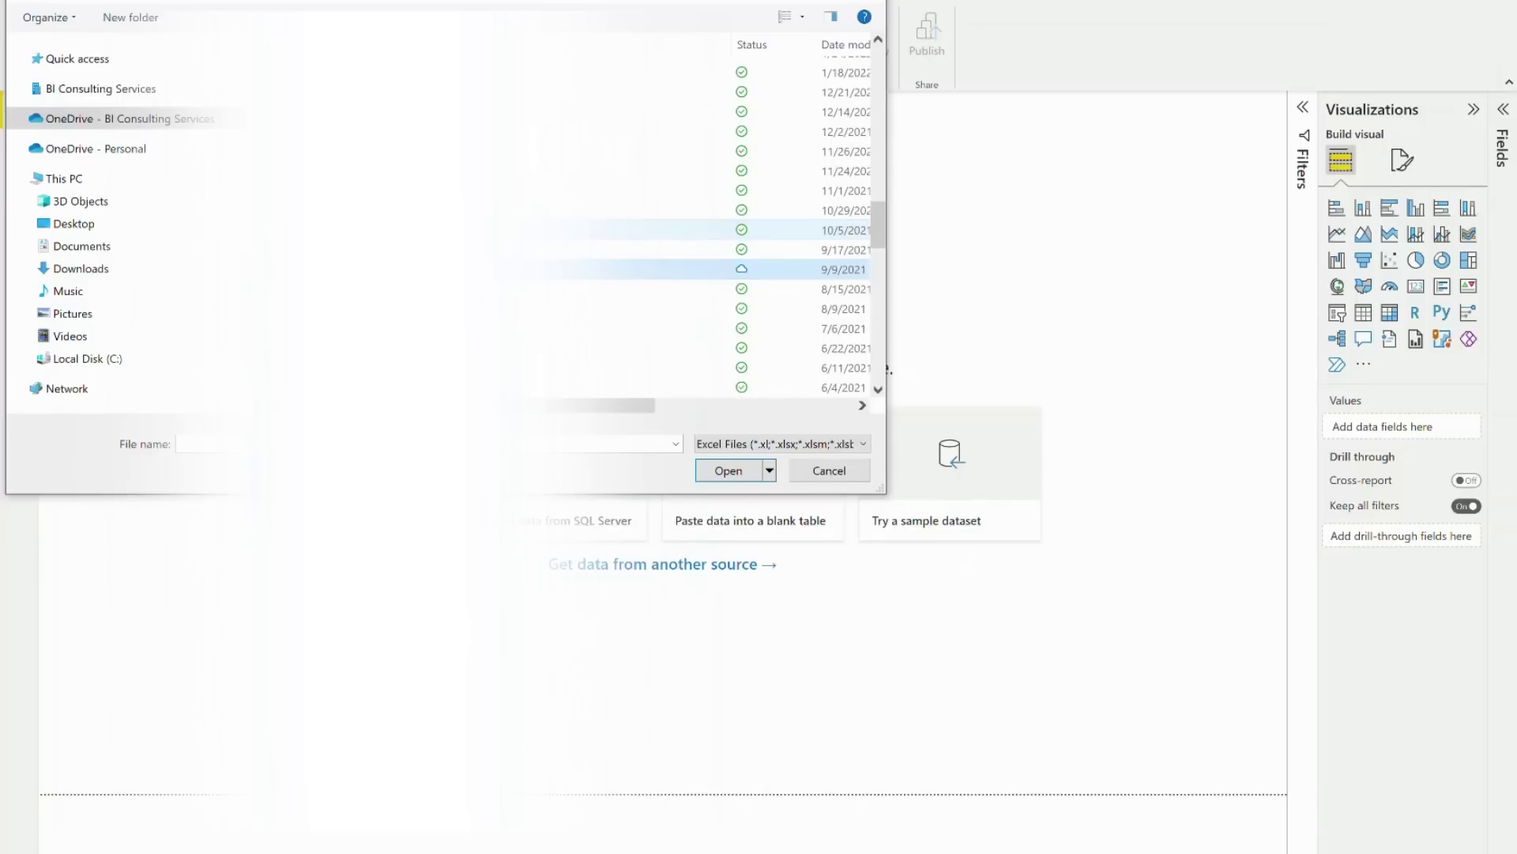
{"action": "left_click", "coordinate": [658, 44]}
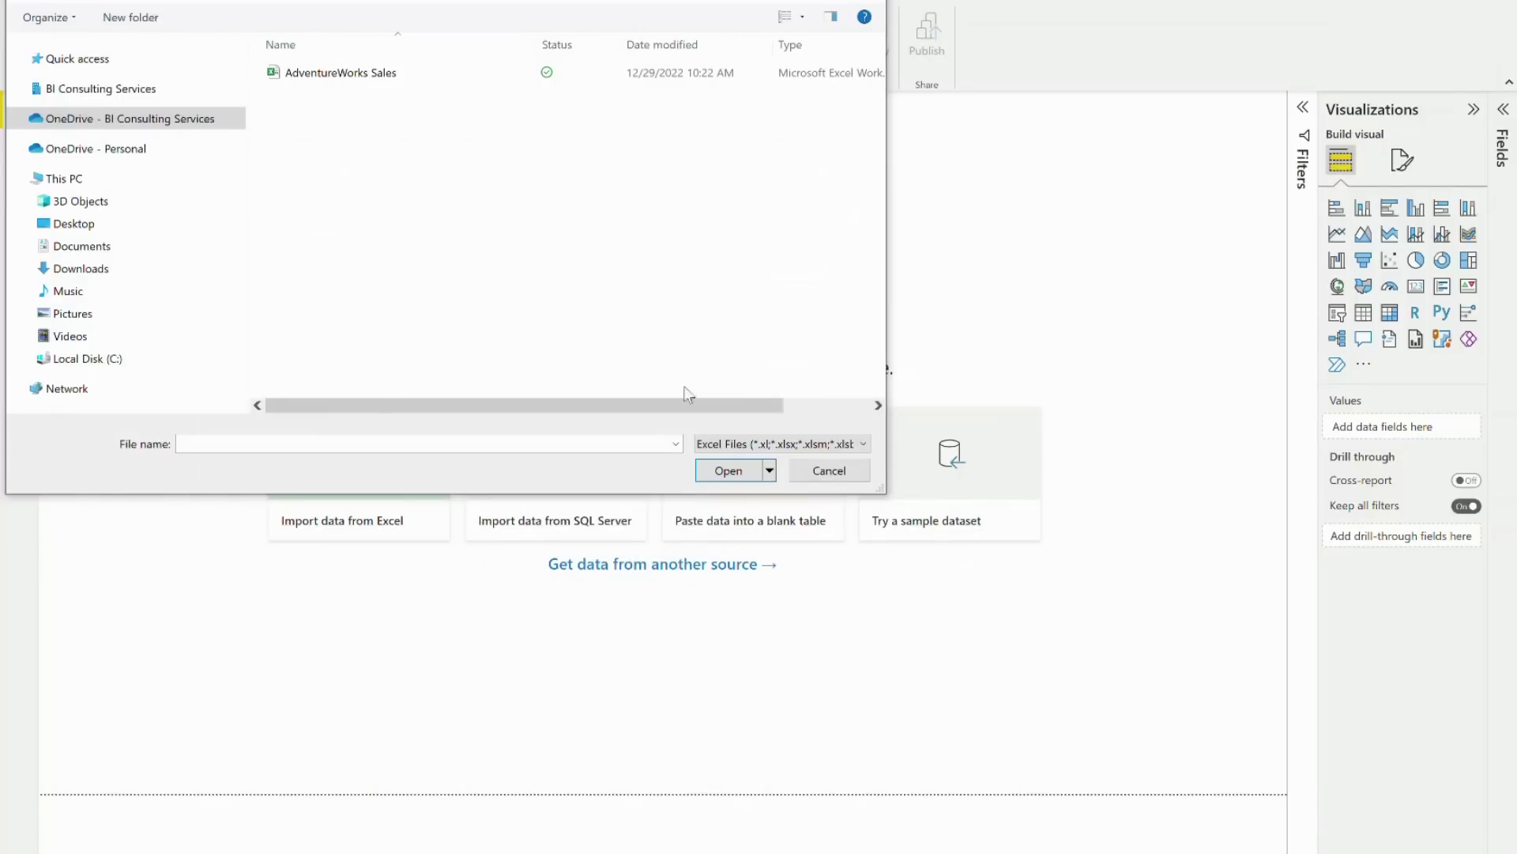
{"action": "left_click", "coordinate": [411, 74]}
{"action": "left_click", "coordinate": [727, 470]}
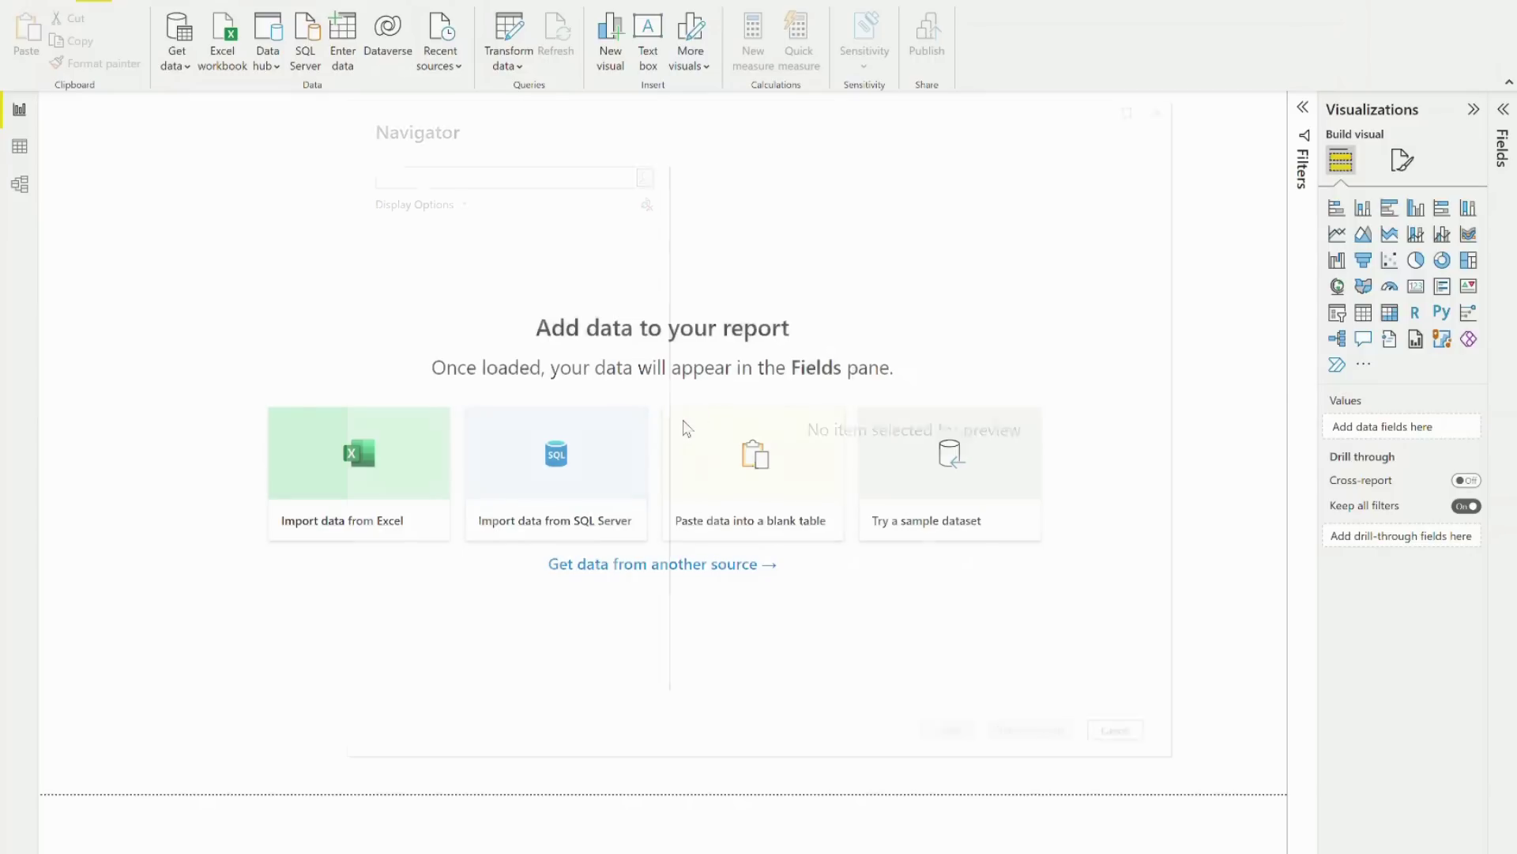
Tick the Customer, Date, Product, Reseller, Sales, SalesOrder and SalesTerritory tables in the Navigator.
{"action": "left_click", "coordinate": [405, 257]}
{"action": "left_click", "coordinate": [405, 280]}
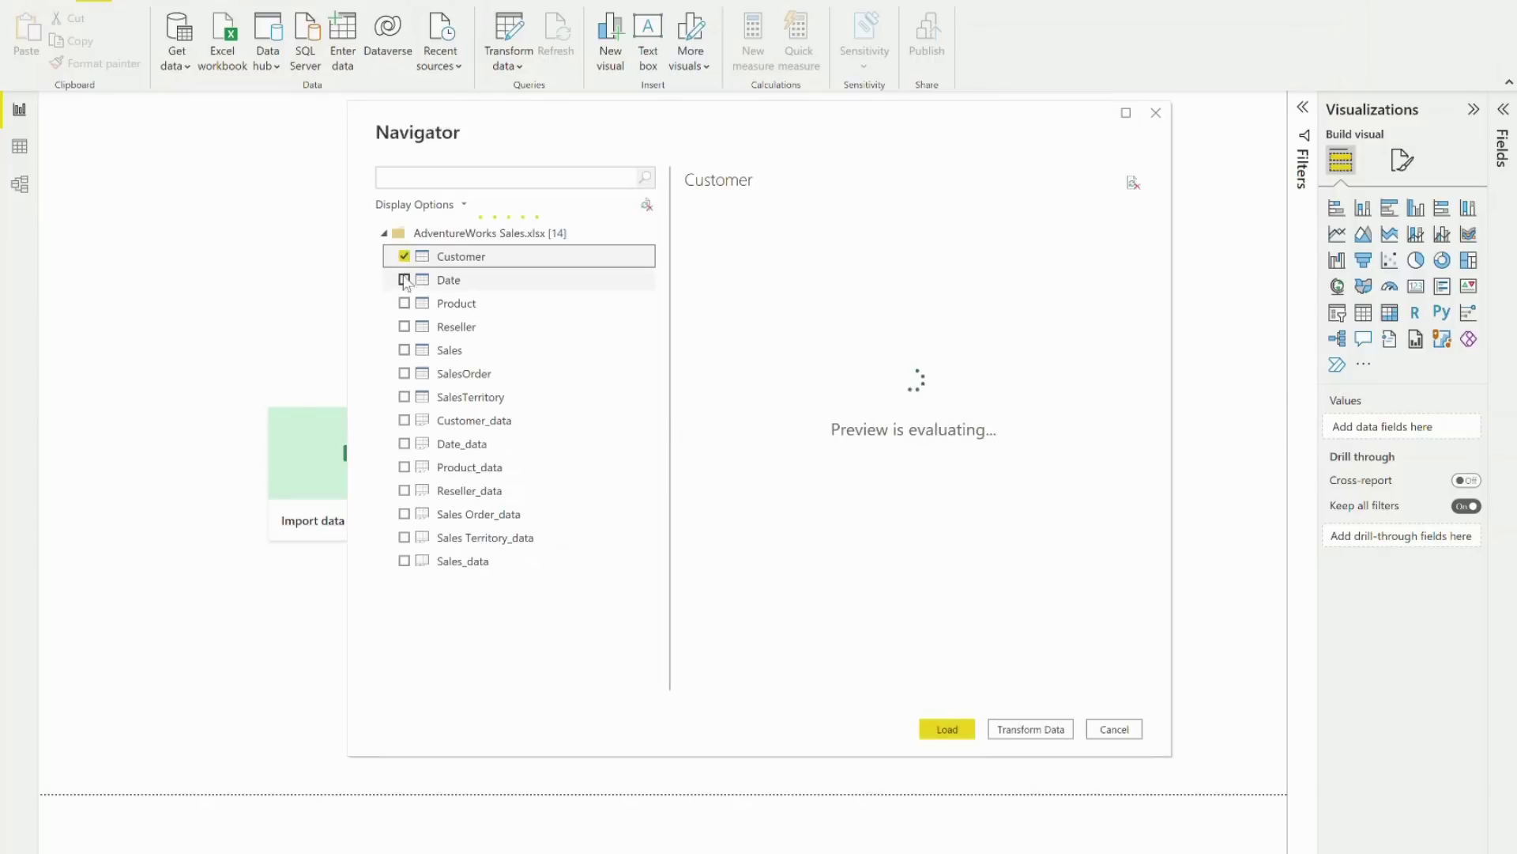
{"action": "left_click", "coordinate": [404, 303]}
{"action": "left_click", "coordinate": [404, 327]}
{"action": "left_click", "coordinate": [404, 350]}
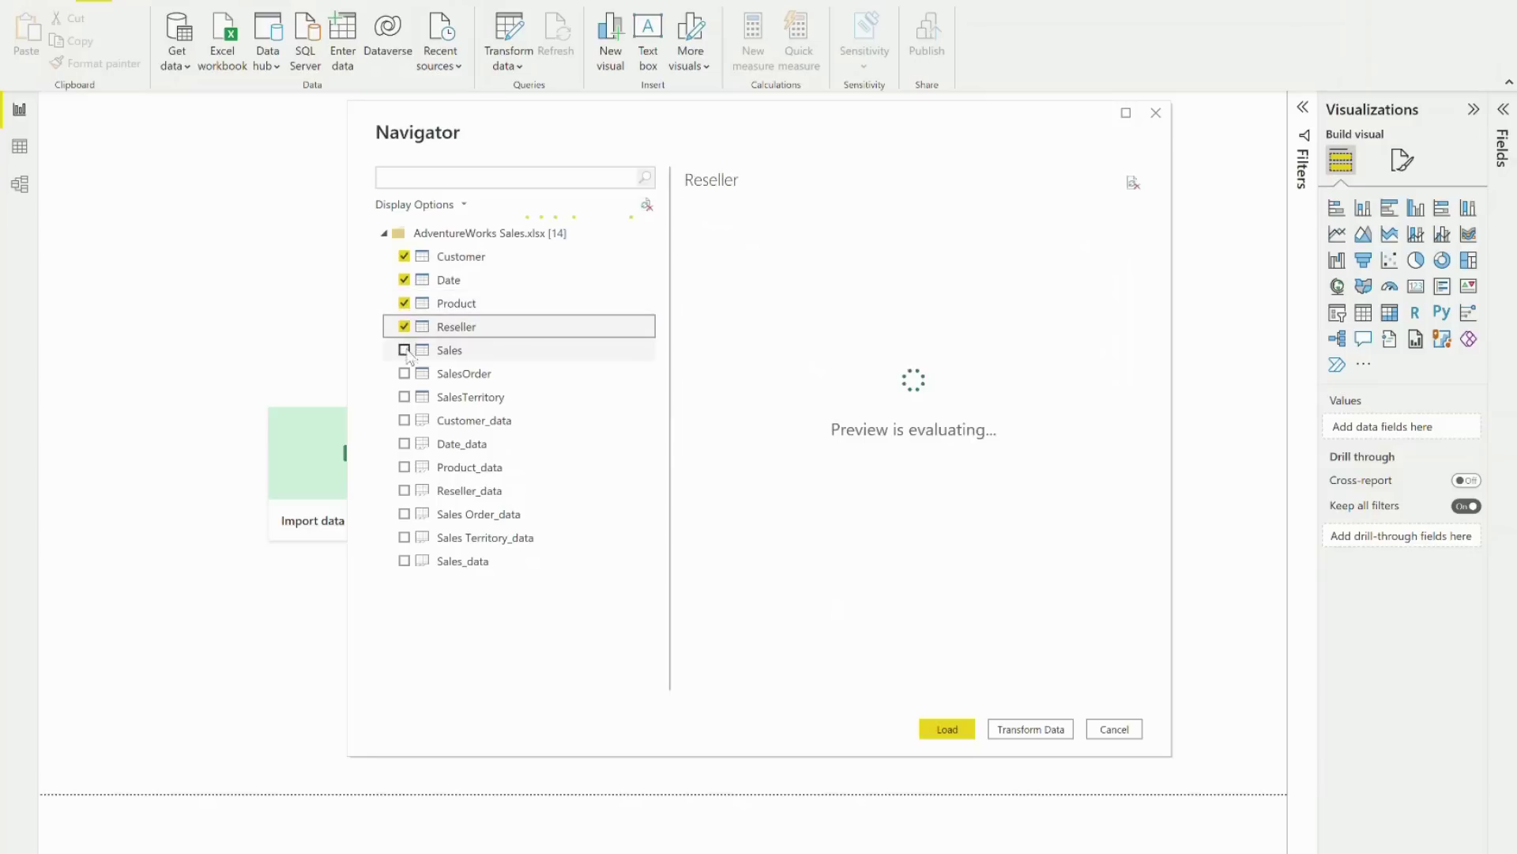
{"action": "left_click", "coordinate": [405, 373]}
{"action": "left_click", "coordinate": [404, 397]}
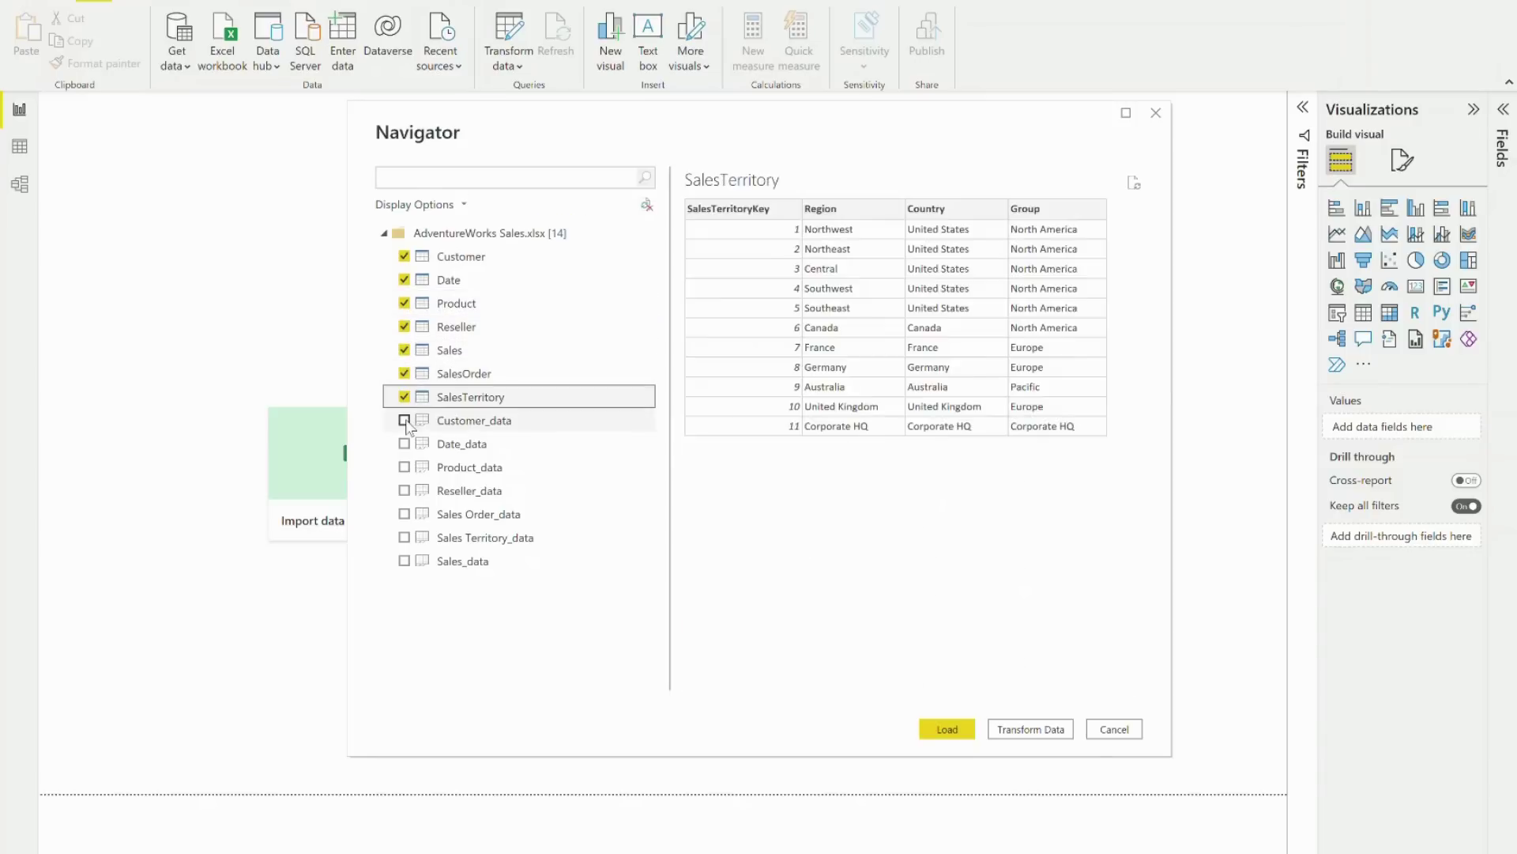
Tick the _data sheets, Customer_data through Sales_data, for loading.
{"action": "left_click", "coordinate": [405, 420]}
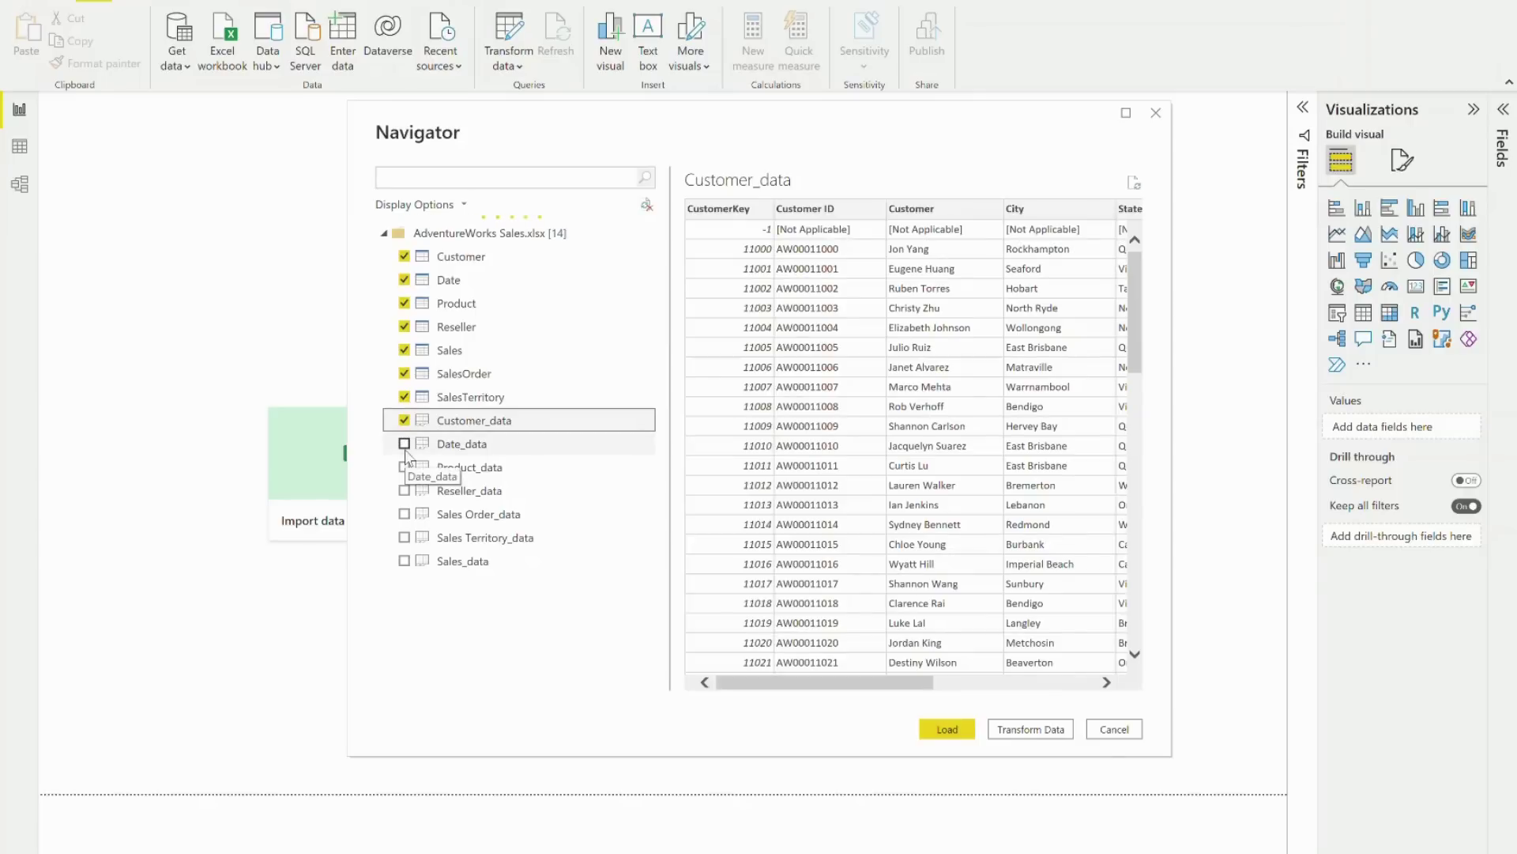
{"action": "left_click", "coordinate": [405, 444]}
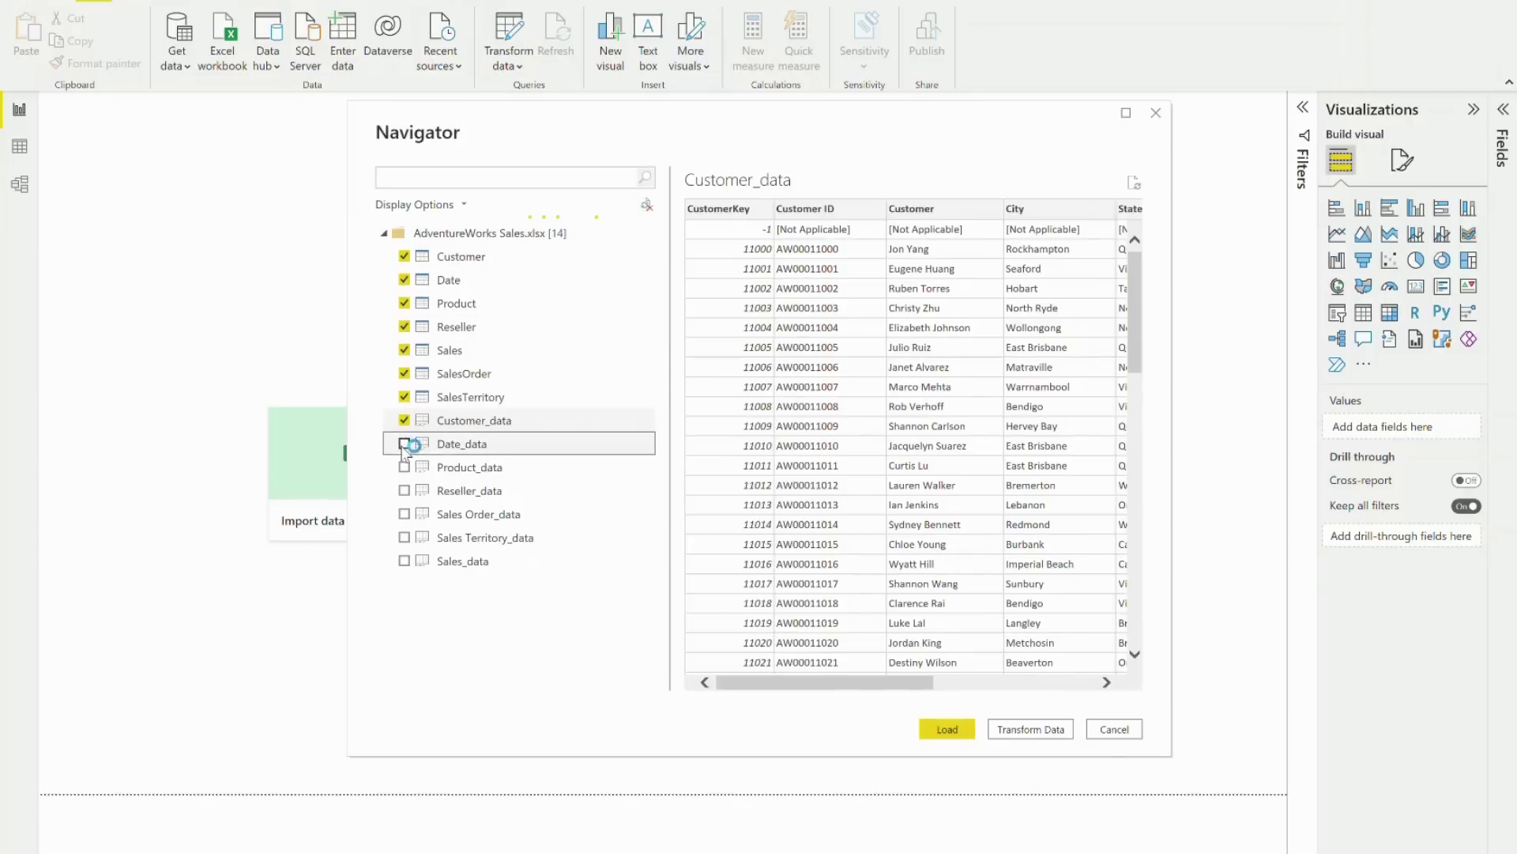
{"action": "left_click", "coordinate": [405, 467]}
{"action": "left_click", "coordinate": [405, 491]}
{"action": "left_click", "coordinate": [405, 514]}
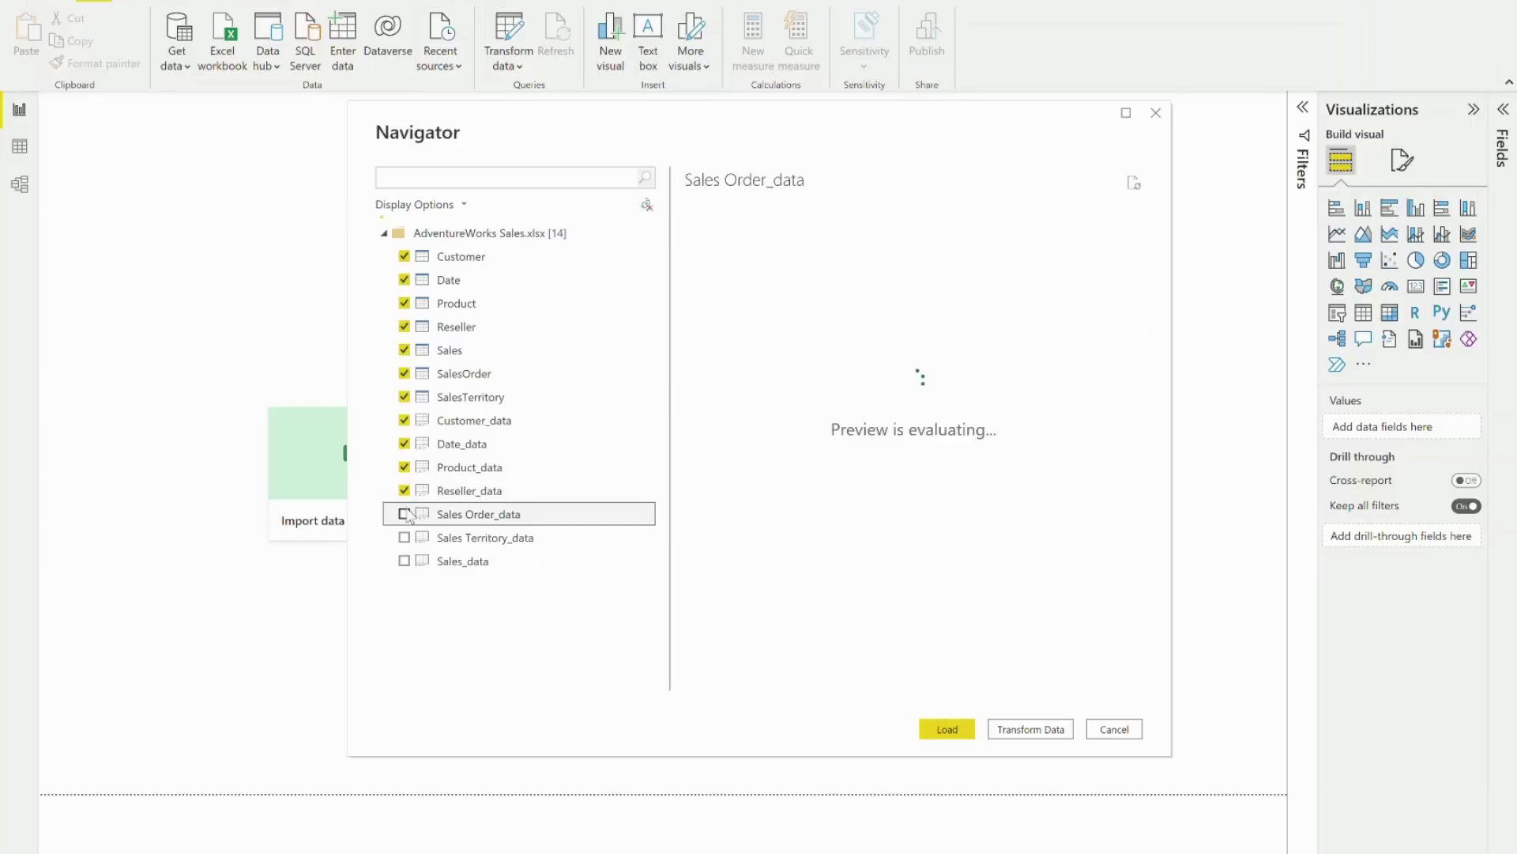
{"action": "left_click", "coordinate": [405, 537]}
{"action": "left_click", "coordinate": [405, 560]}
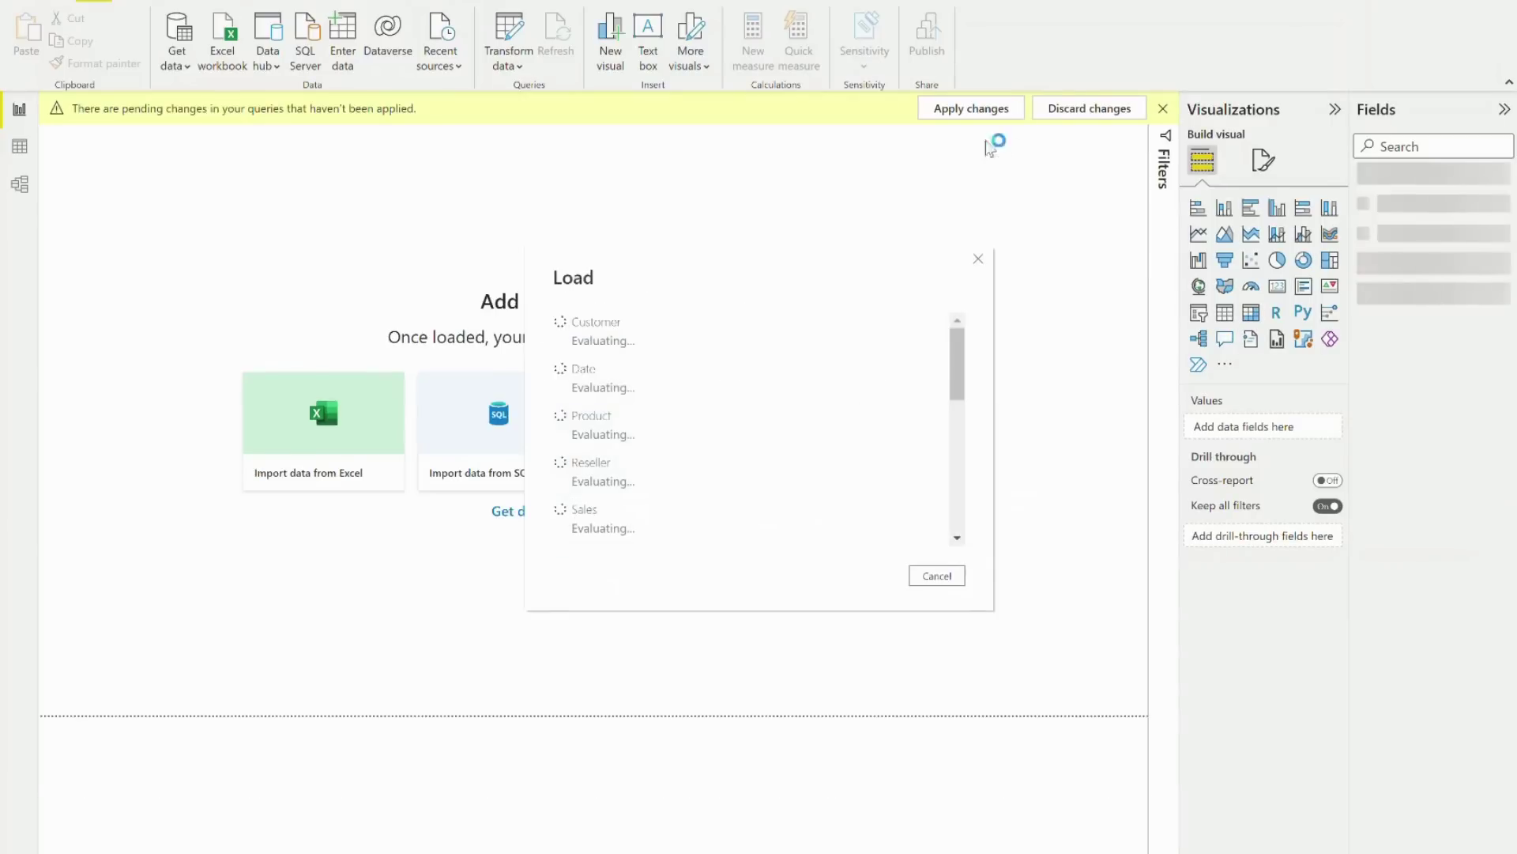
Let the 14 AdventureWorks queries finish loading and view the Customer query in Power Query Editor.
{"action": "scroll", "coordinate": [863, 414], "scroll_direction": "down", "scroll_amount": 5}
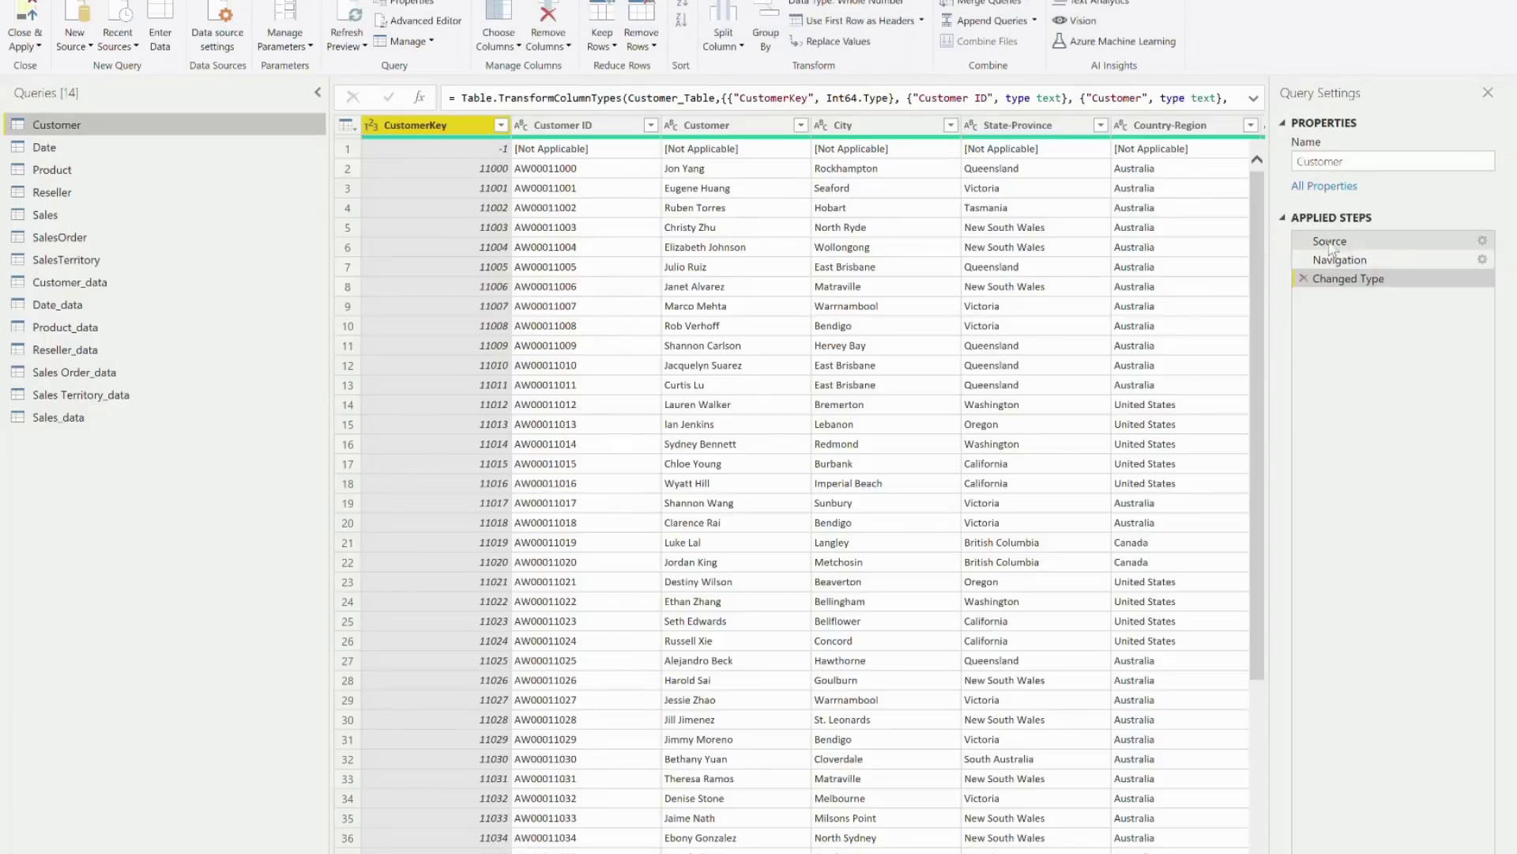
Check the Customer query's Source step and the local OneDrive path in data source settings, then return to SharePoint.
{"action": "left_click", "coordinate": [1331, 243]}
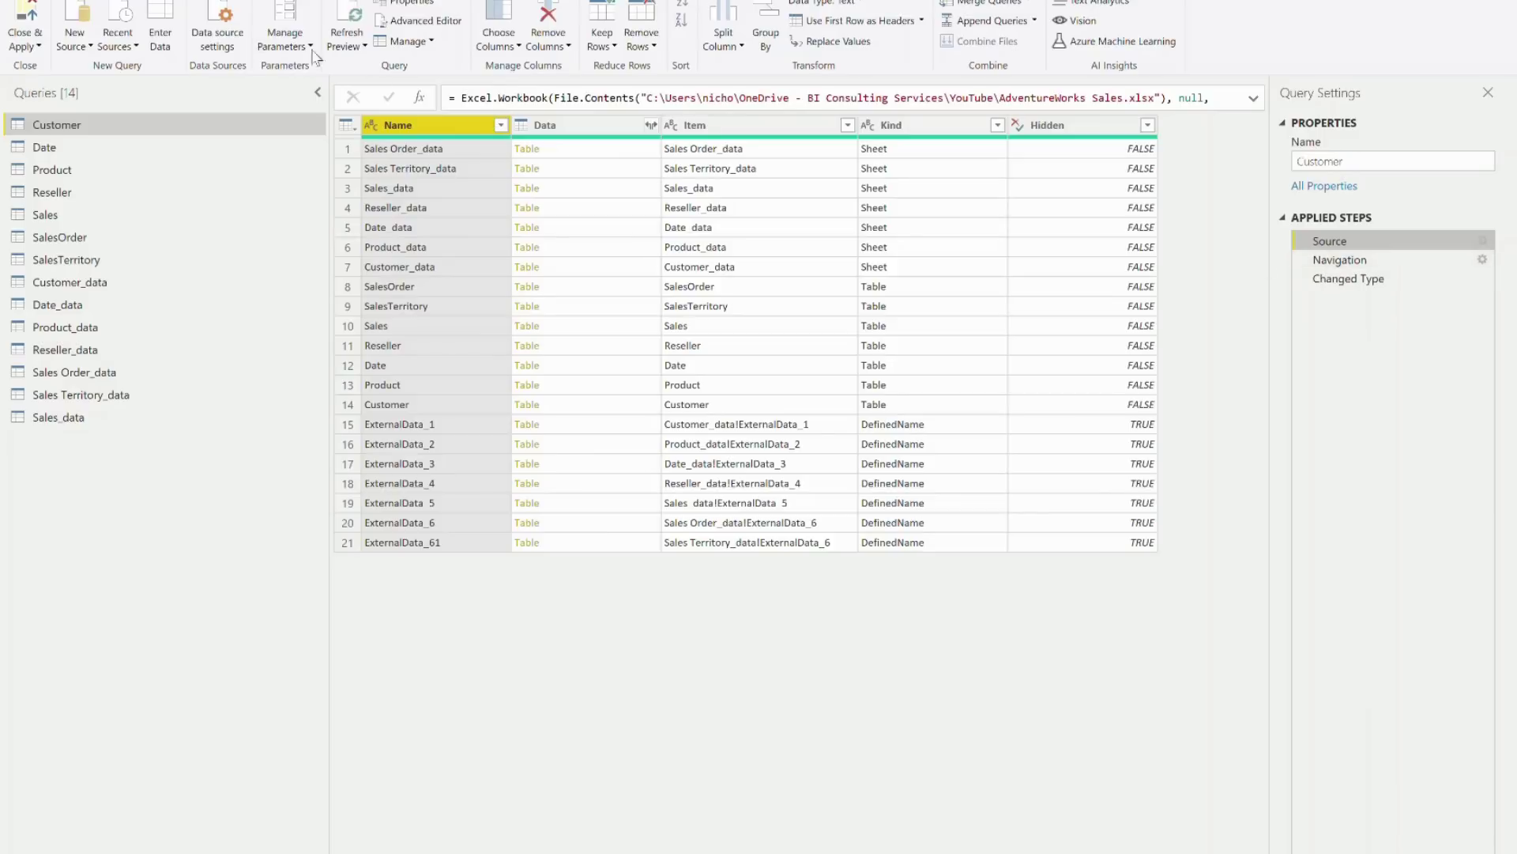
{"action": "left_click", "coordinate": [217, 32]}
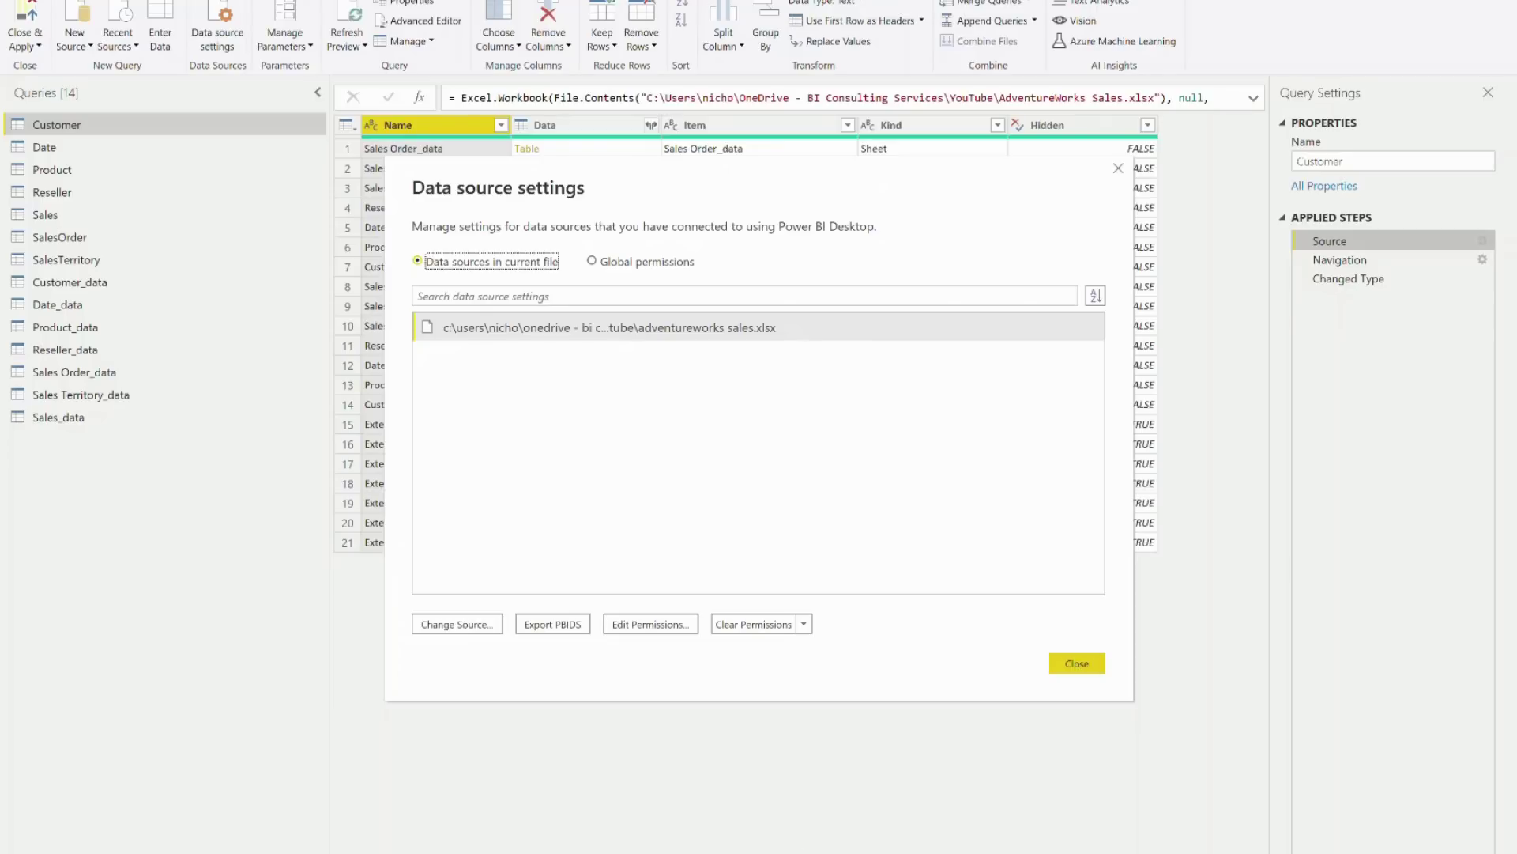
{"action": "left_click", "coordinate": [642, 847]}
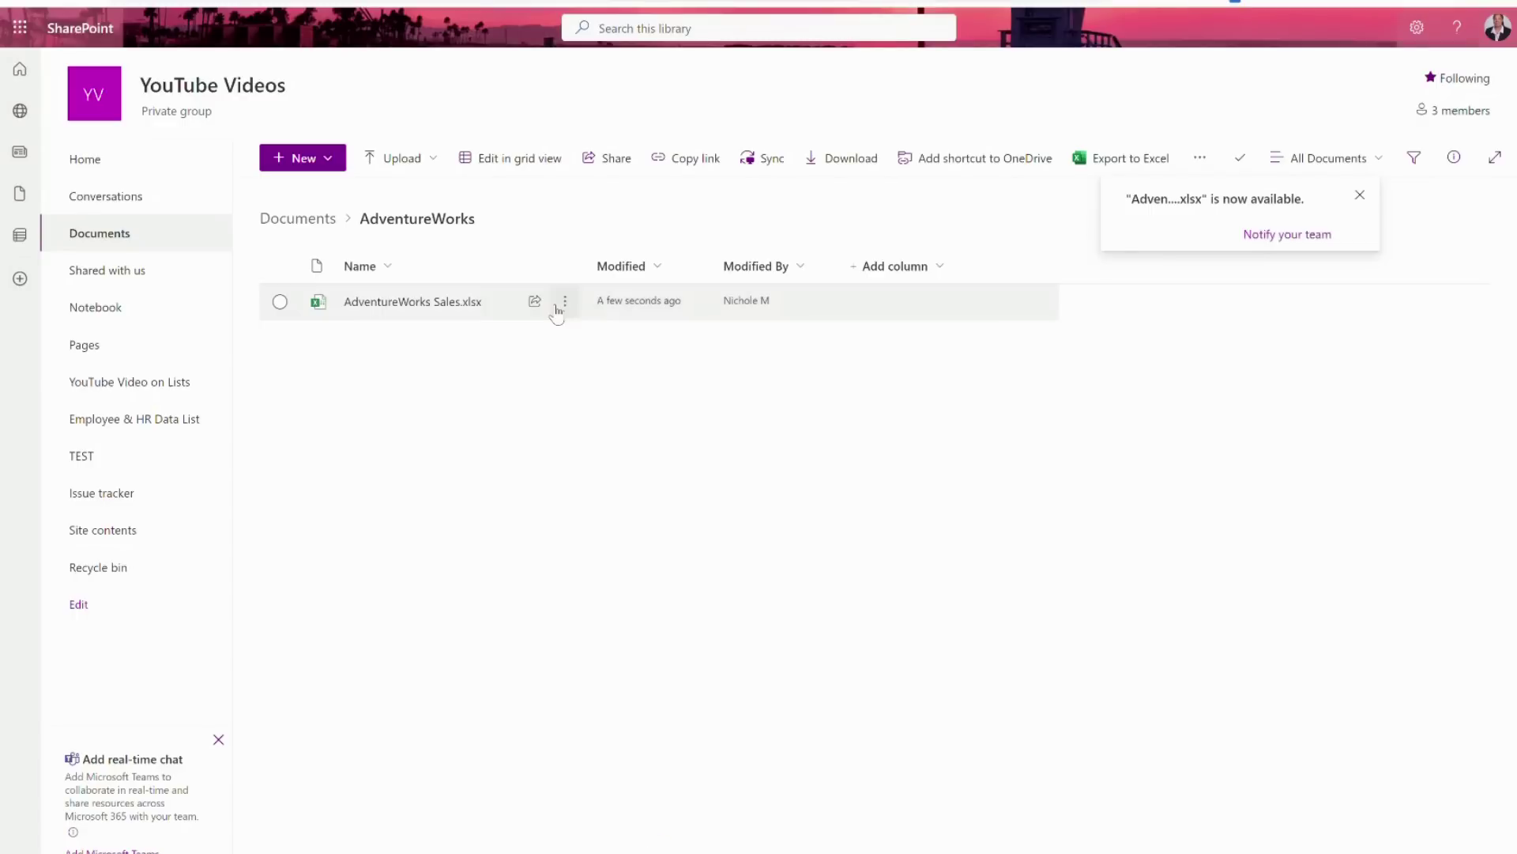
Copy the direct link of AdventureWorks Sales.xlsx from its SharePoint details pane and return to Power BI.
{"action": "left_click", "coordinate": [565, 304]}
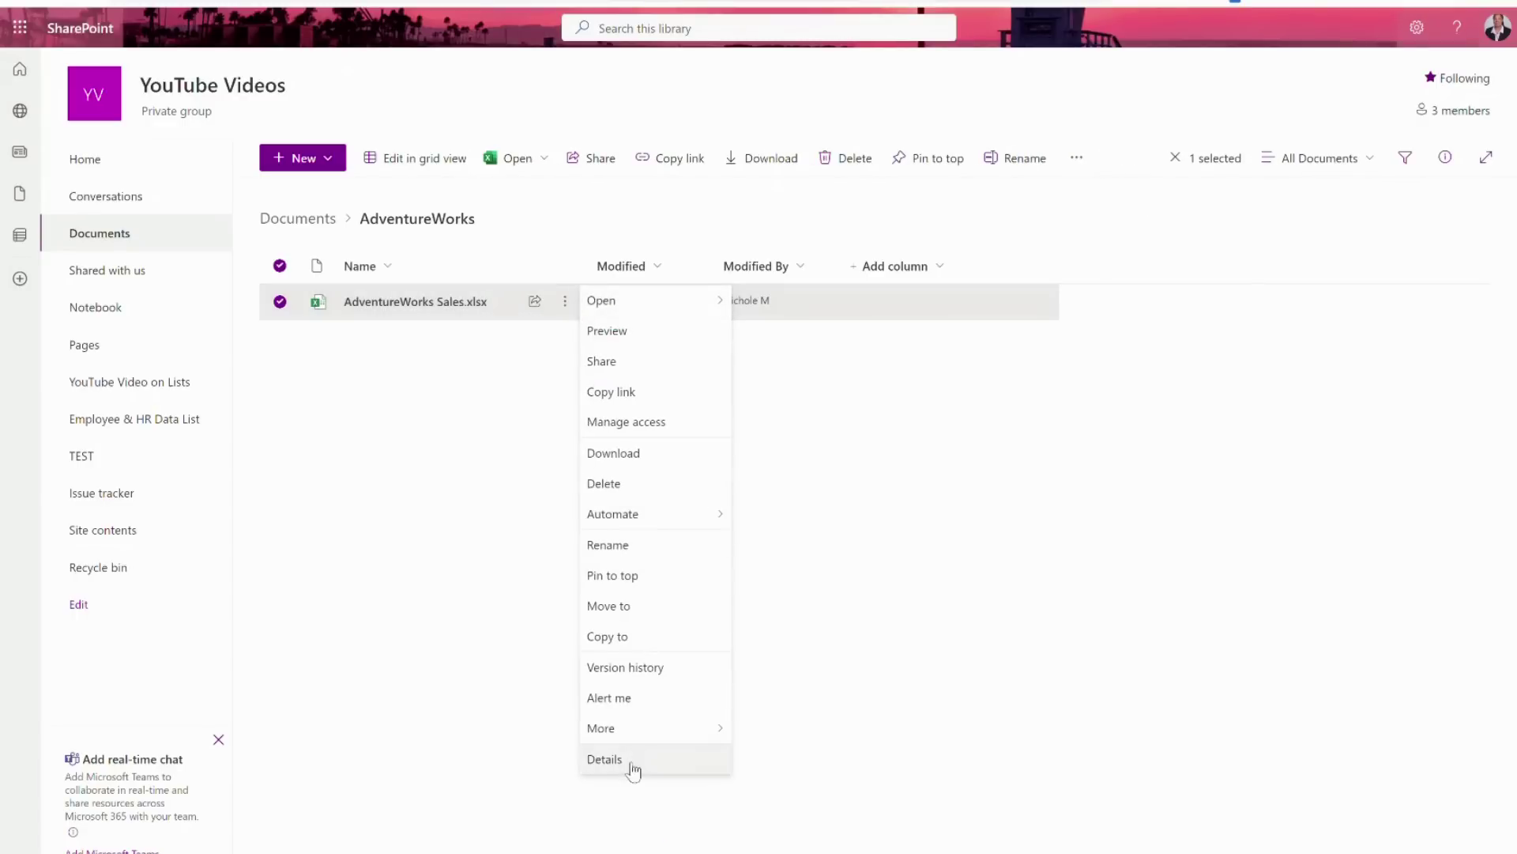
{"action": "left_click", "coordinate": [624, 765]}
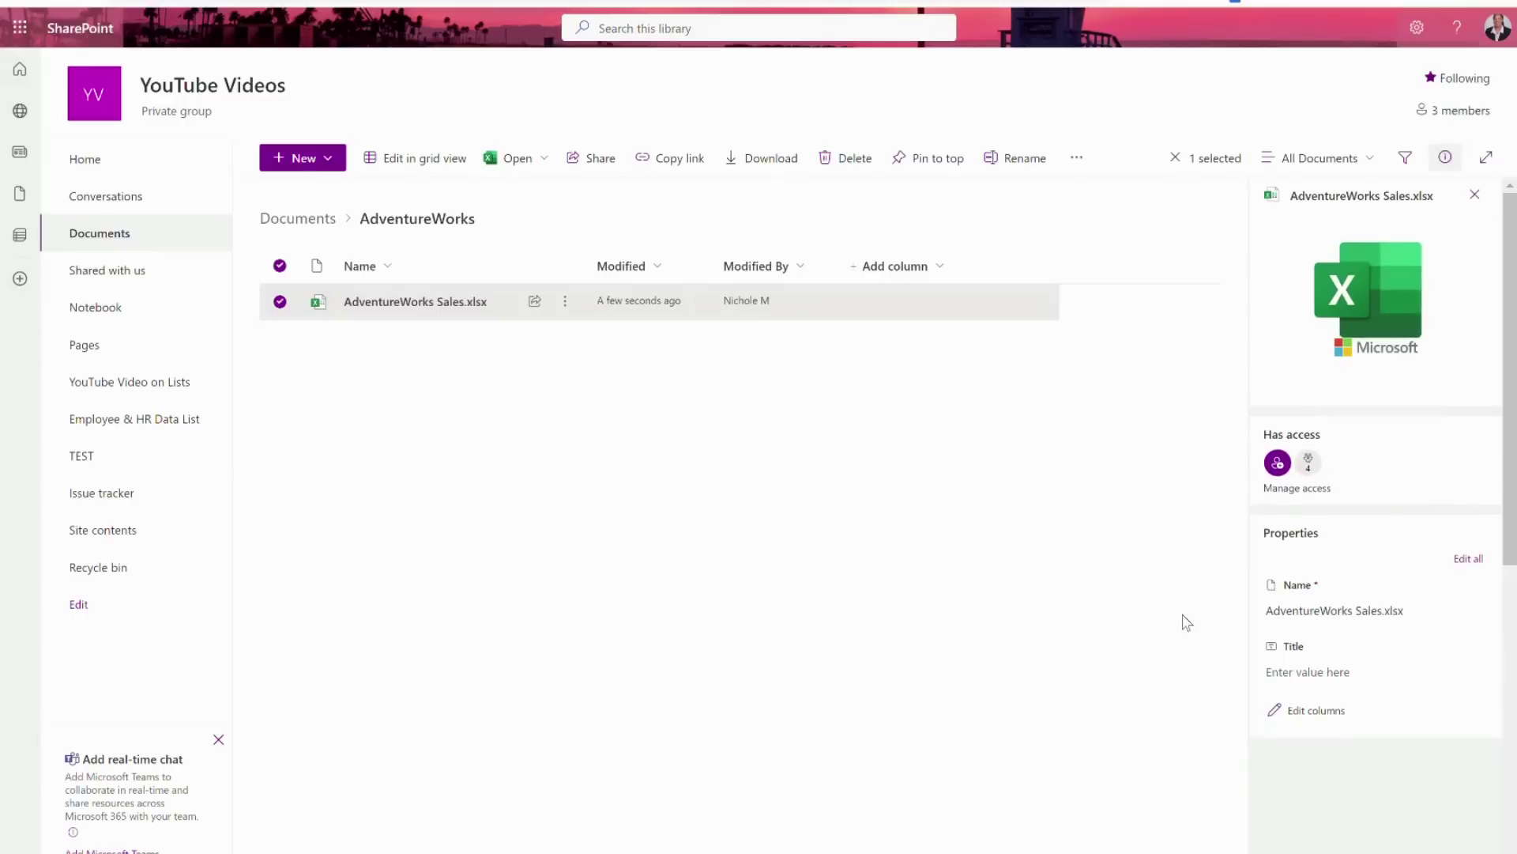
{"action": "scroll", "coordinate": [1315, 633], "scroll_direction": "down", "scroll_amount": 5}
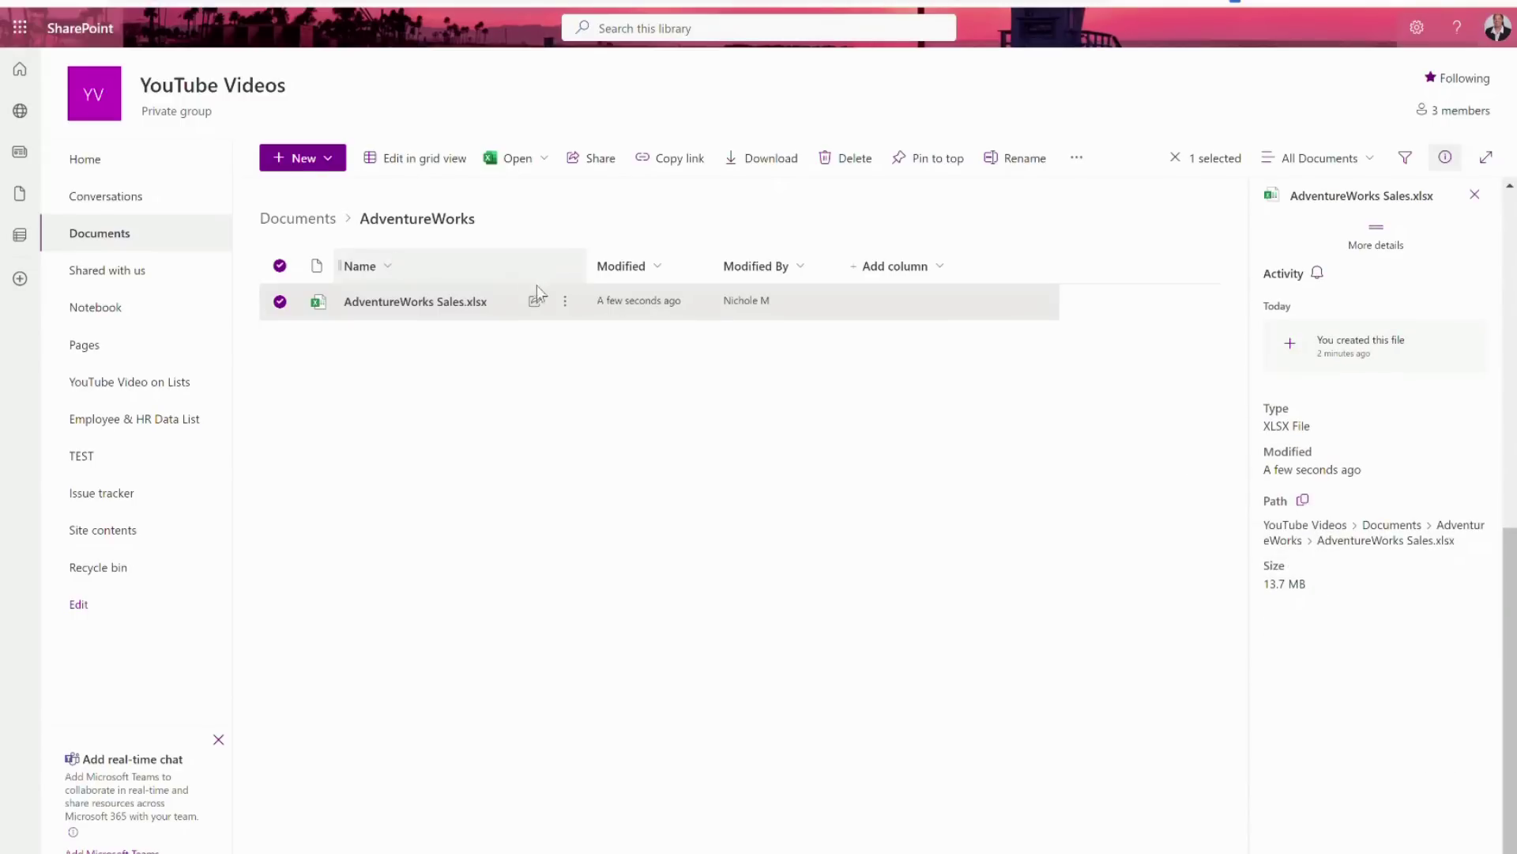
{"action": "left_click", "coordinate": [565, 301]}
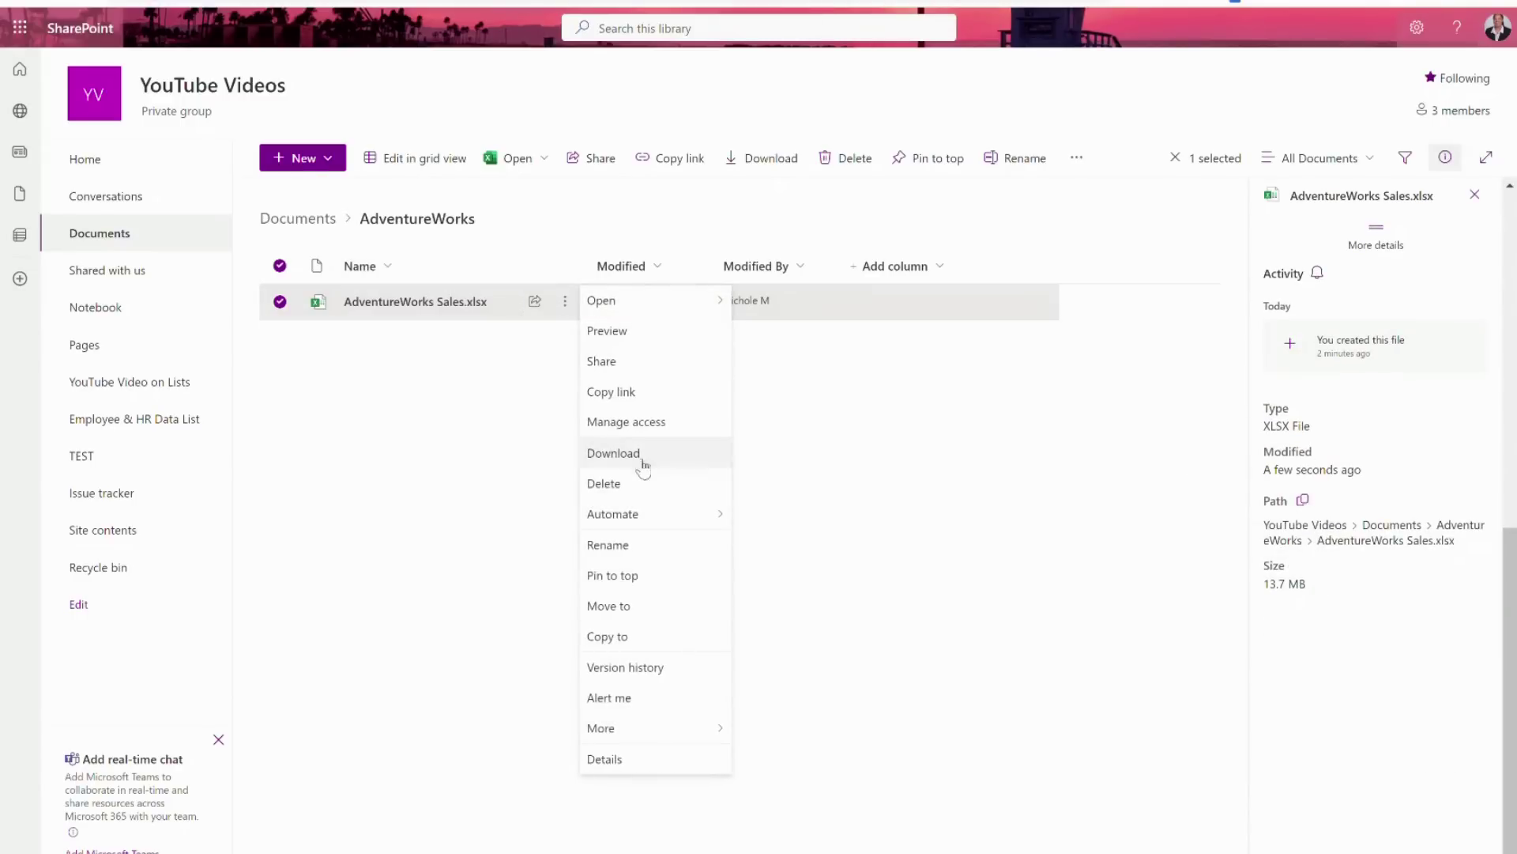
{"action": "left_click", "coordinate": [626, 757]}
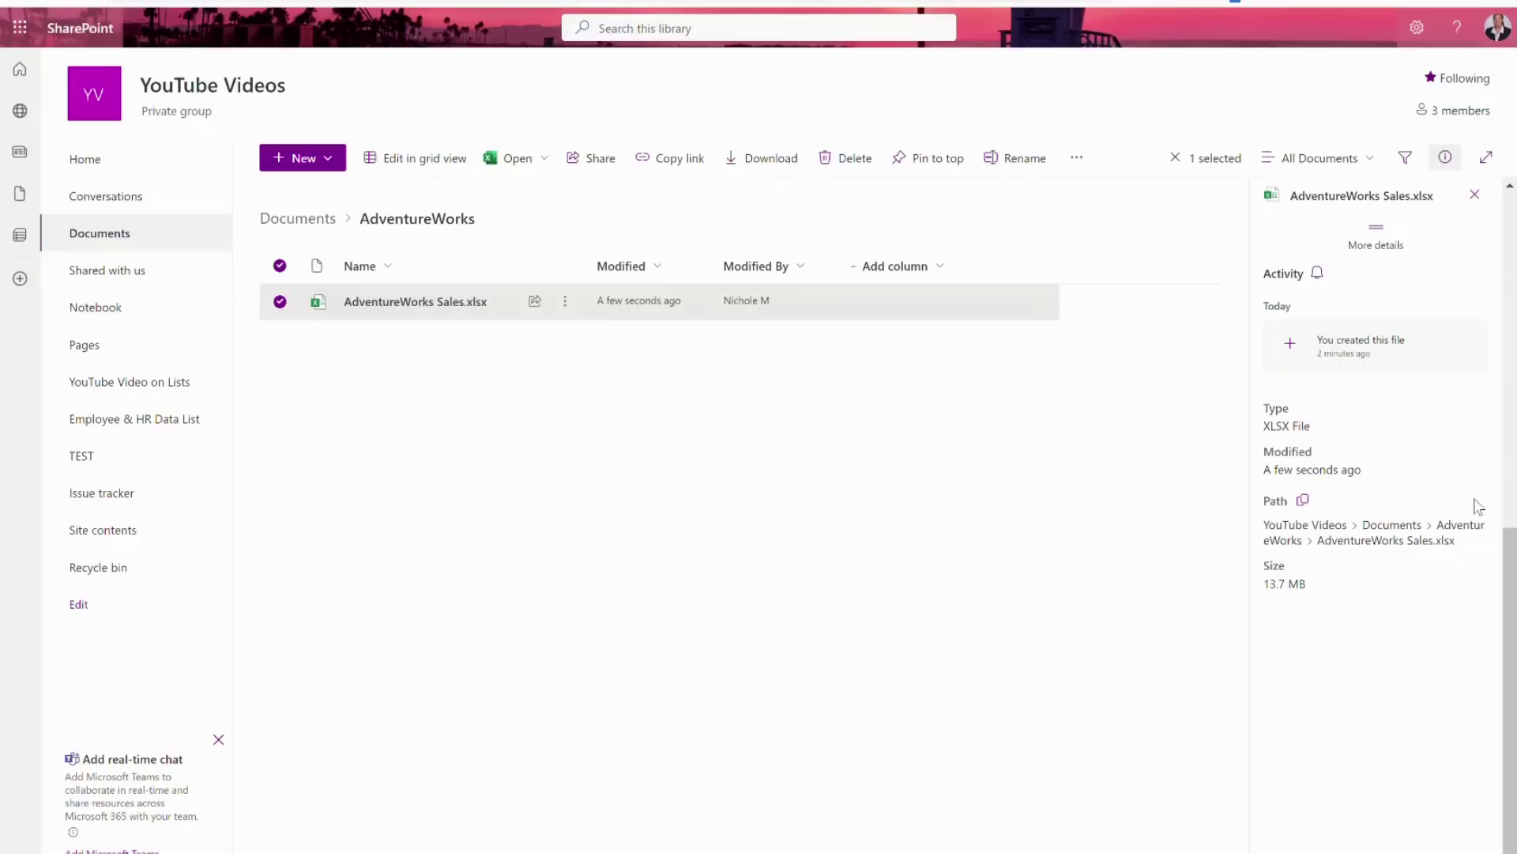
{"action": "left_click", "coordinate": [1304, 503]}
{"action": "left_click", "coordinate": [864, 803]}
Replace the AdventureWorks Sales.xlsx file path with the pasted SharePoint link and close data source settings.
{"action": "left_click", "coordinate": [561, 336]}
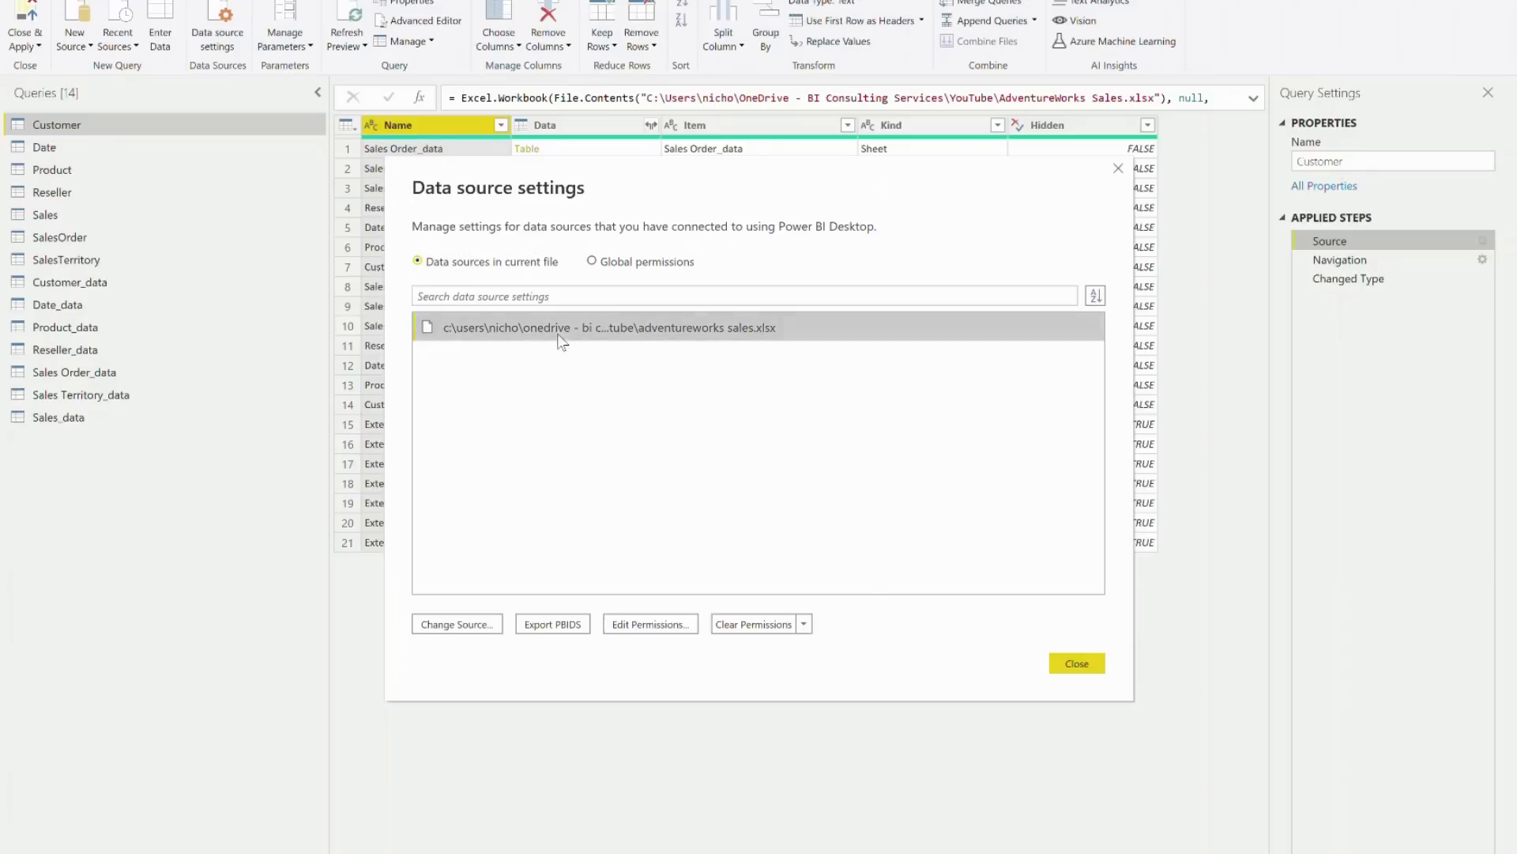
{"action": "left_click", "coordinate": [456, 625]}
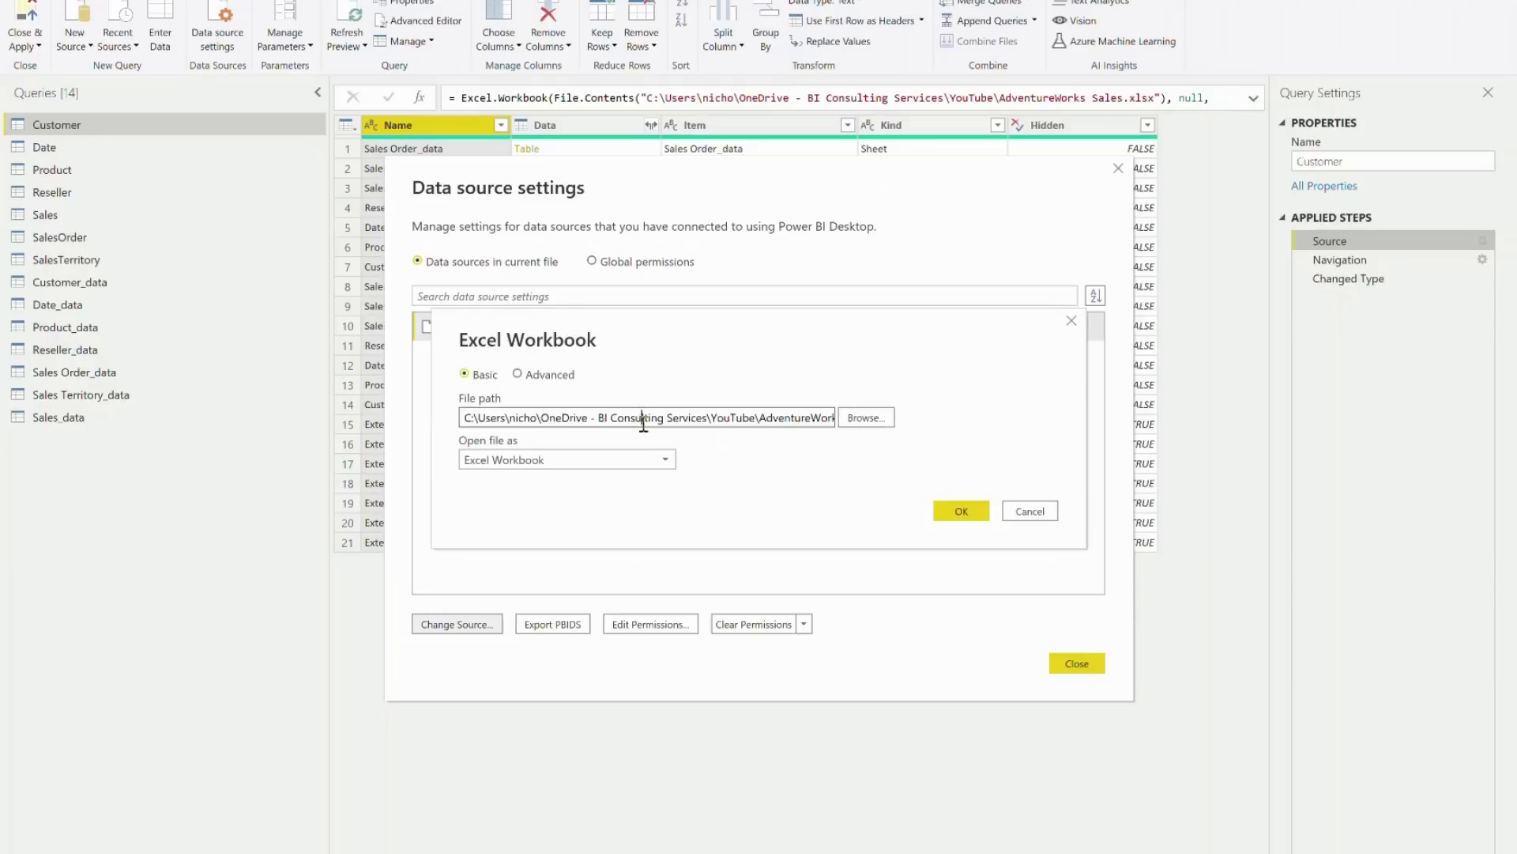
{"action": "triple_click", "coordinate": [644, 423]}
{"action": "key", "text": "ctrl+v"}
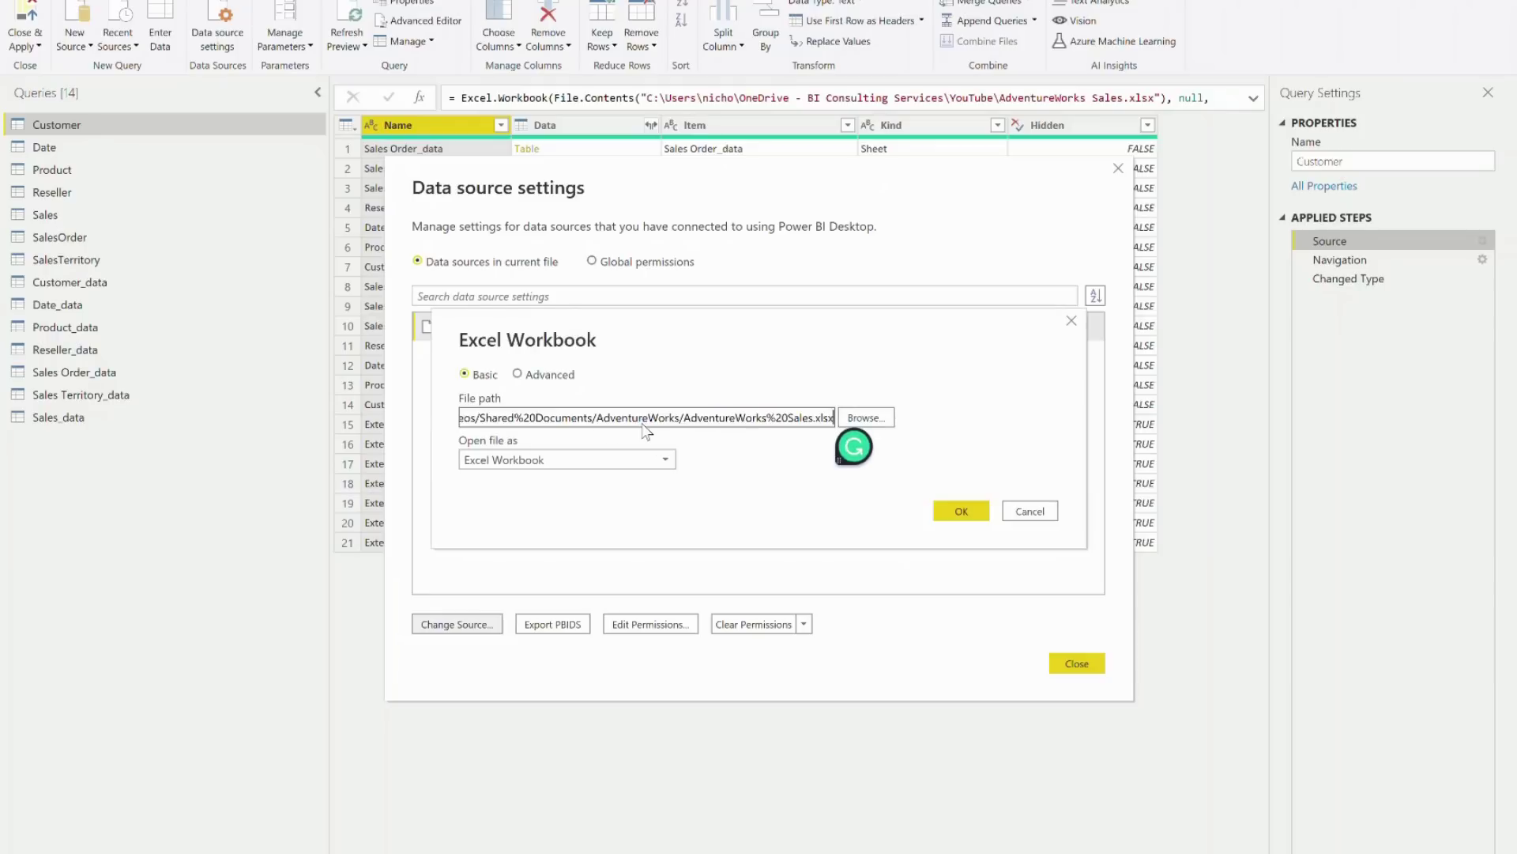
{"action": "left_click", "coordinate": [961, 511]}
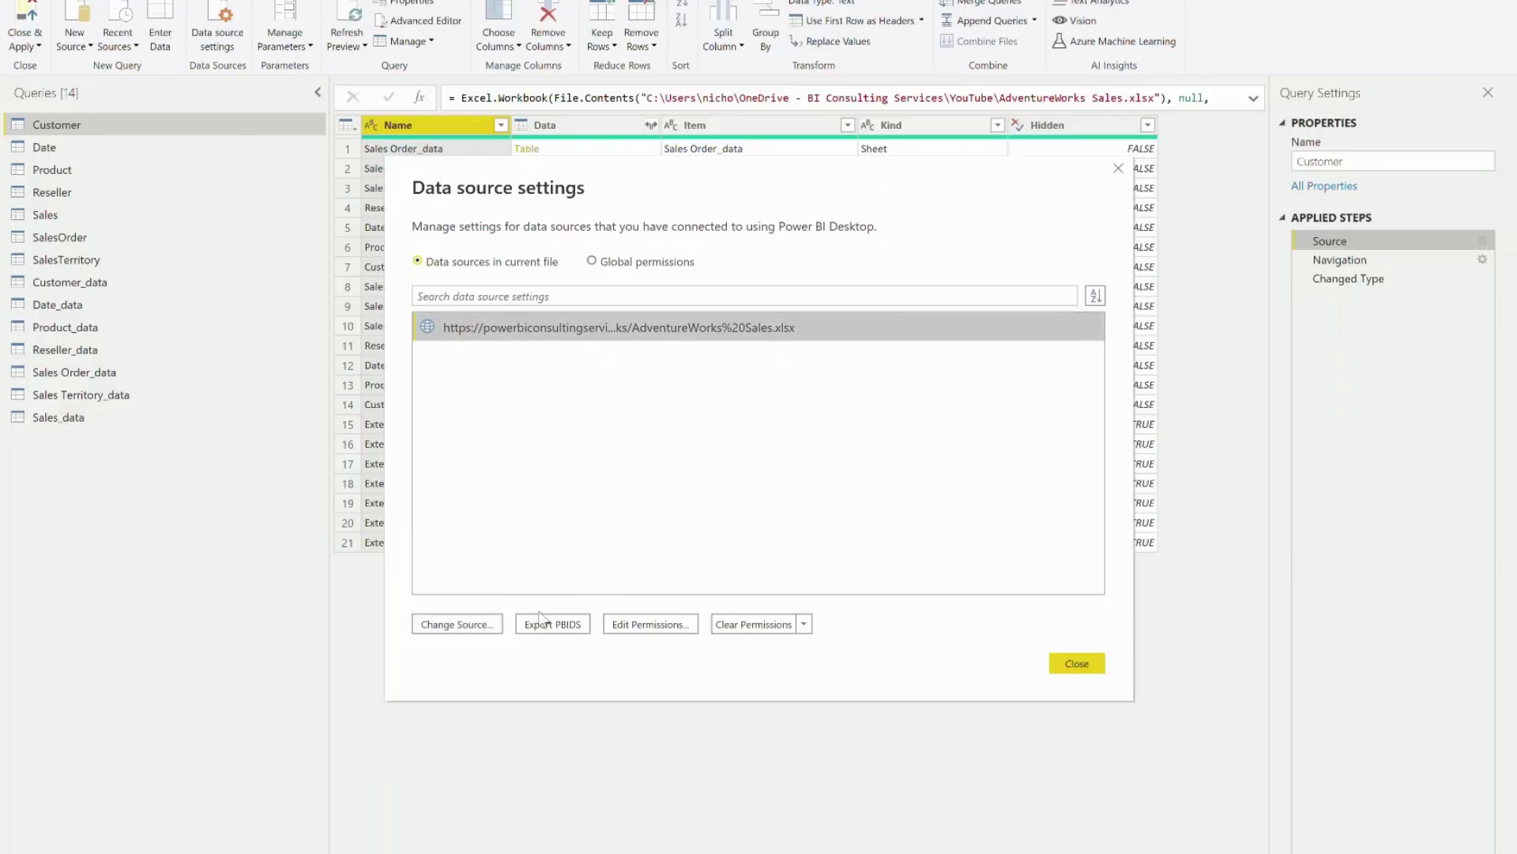
{"action": "left_click", "coordinate": [1074, 664]}
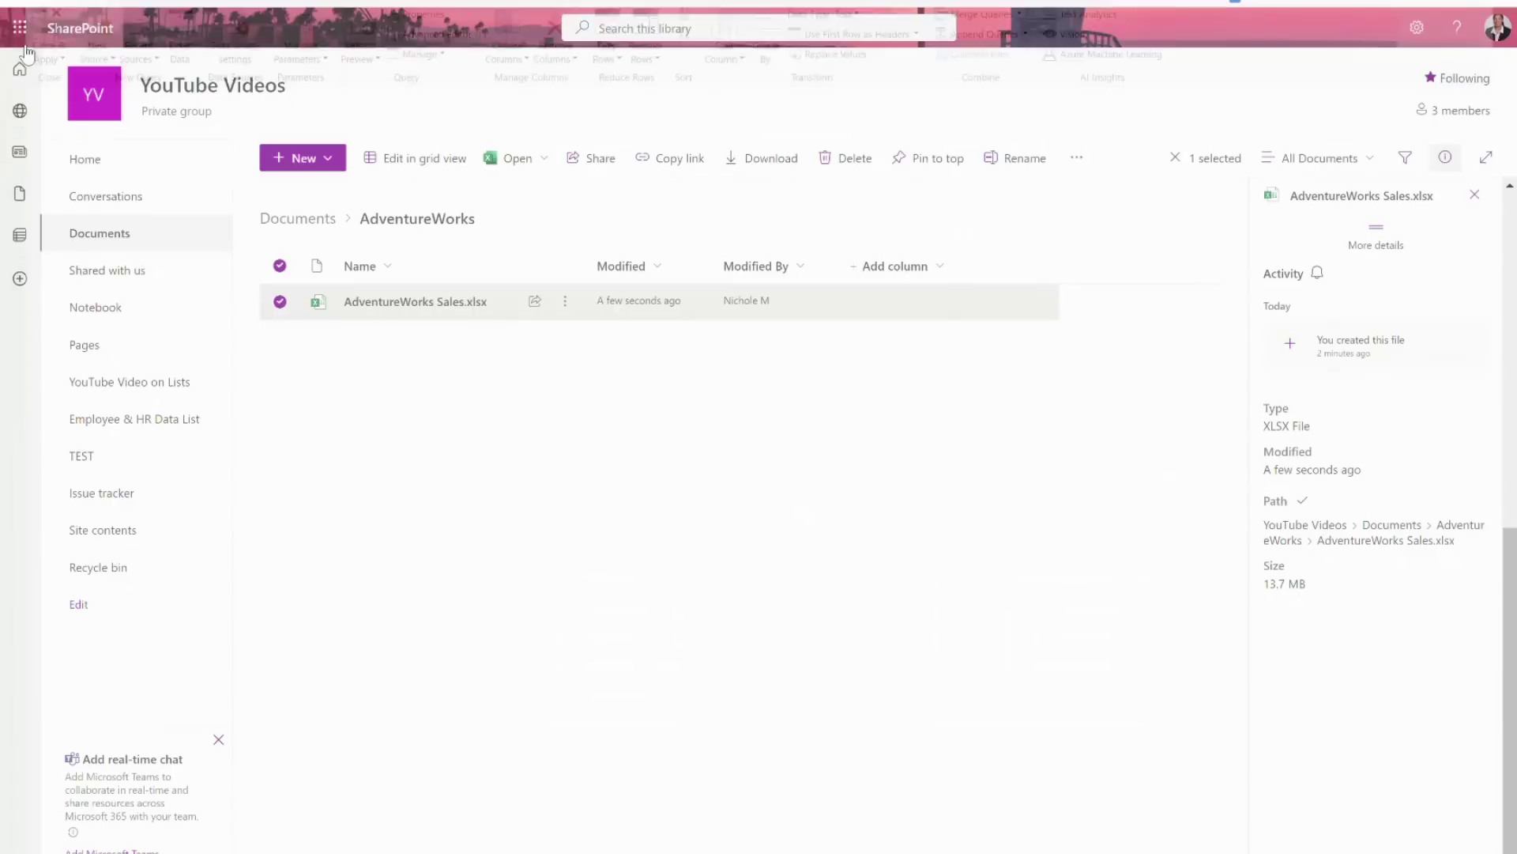
Close & Apply to reload all queries from SharePoint, including Customer's 18,485 rows.
{"action": "left_click", "coordinate": [26, 33]}
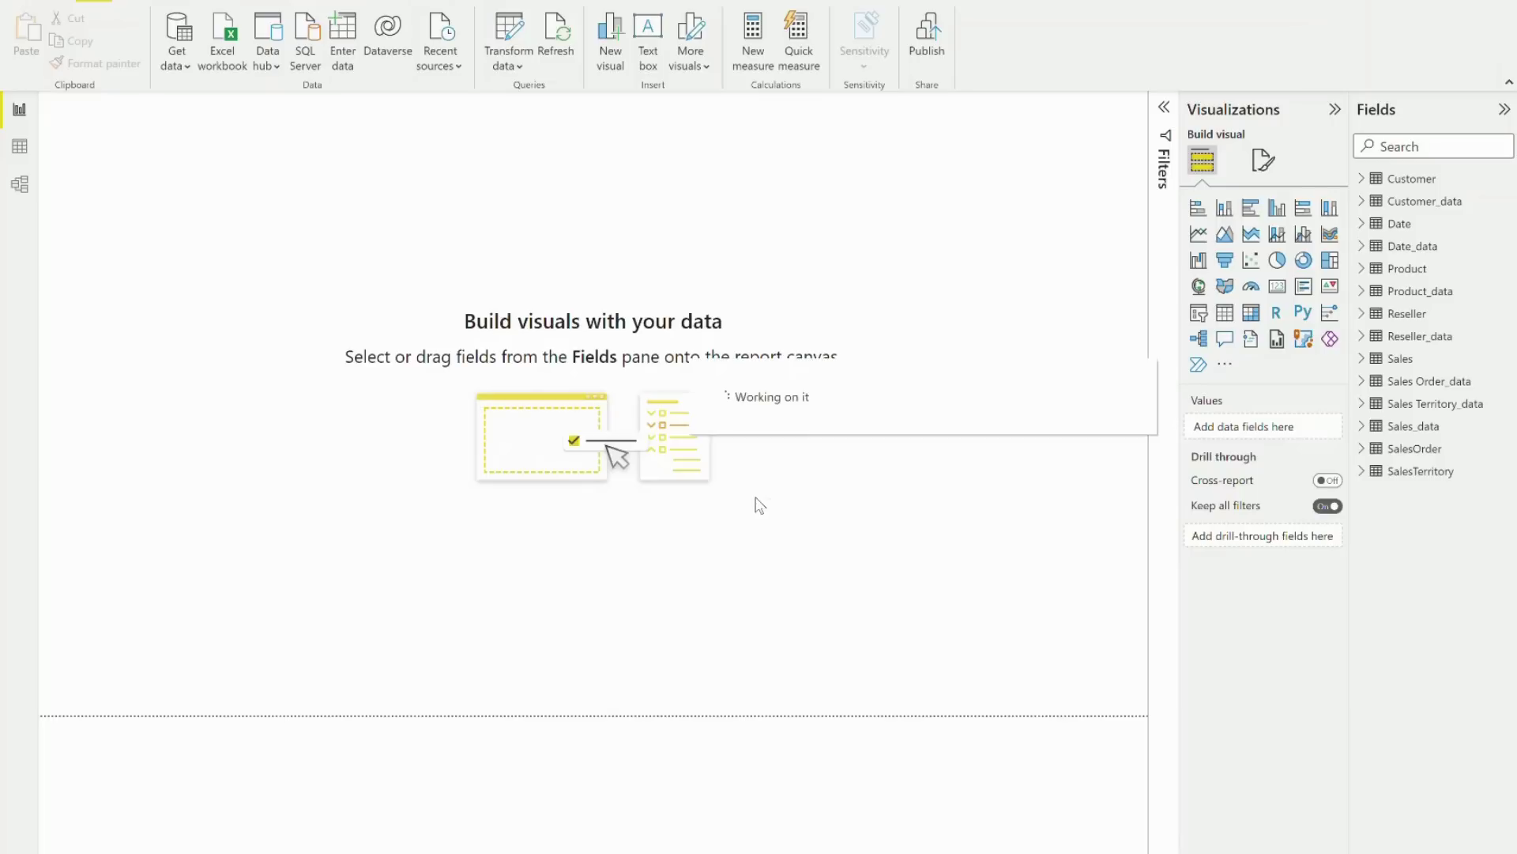
{"action": "left_click", "coordinate": [512, 64]}
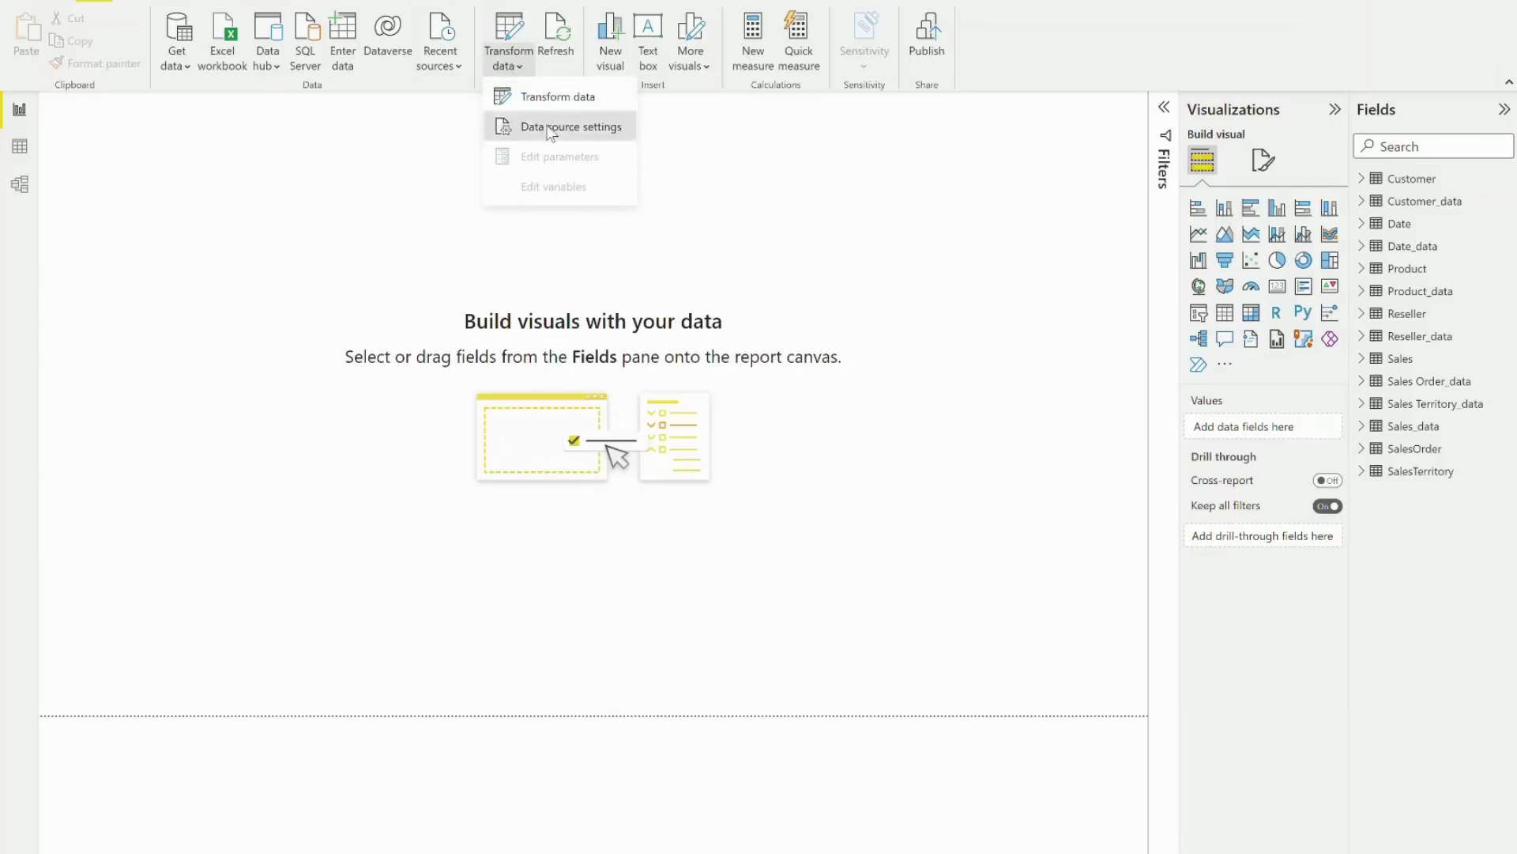
{"action": "left_click", "coordinate": [551, 128]}
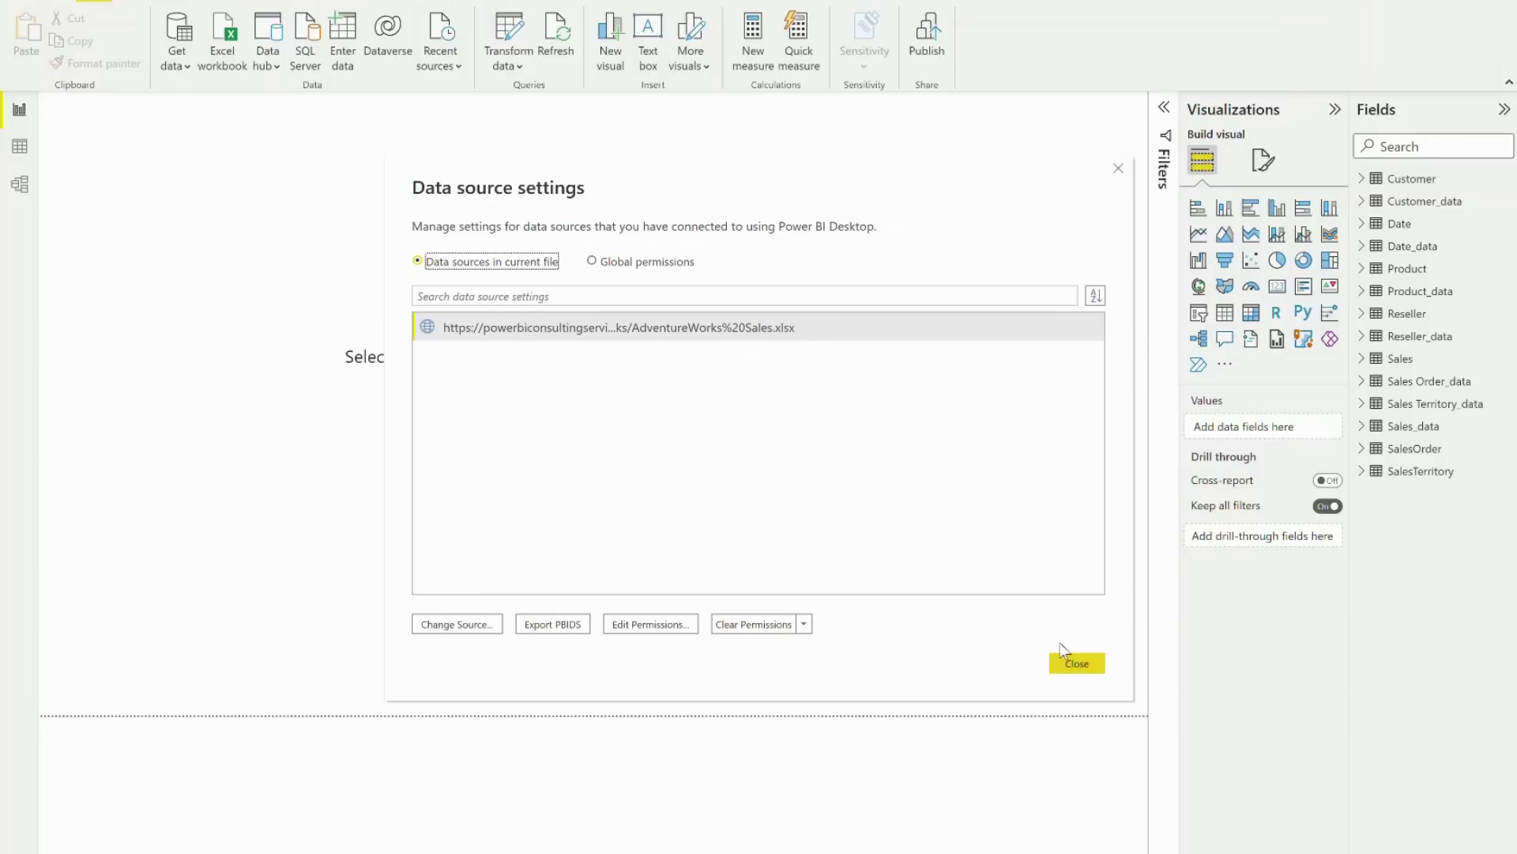
{"action": "left_click", "coordinate": [1075, 663]}
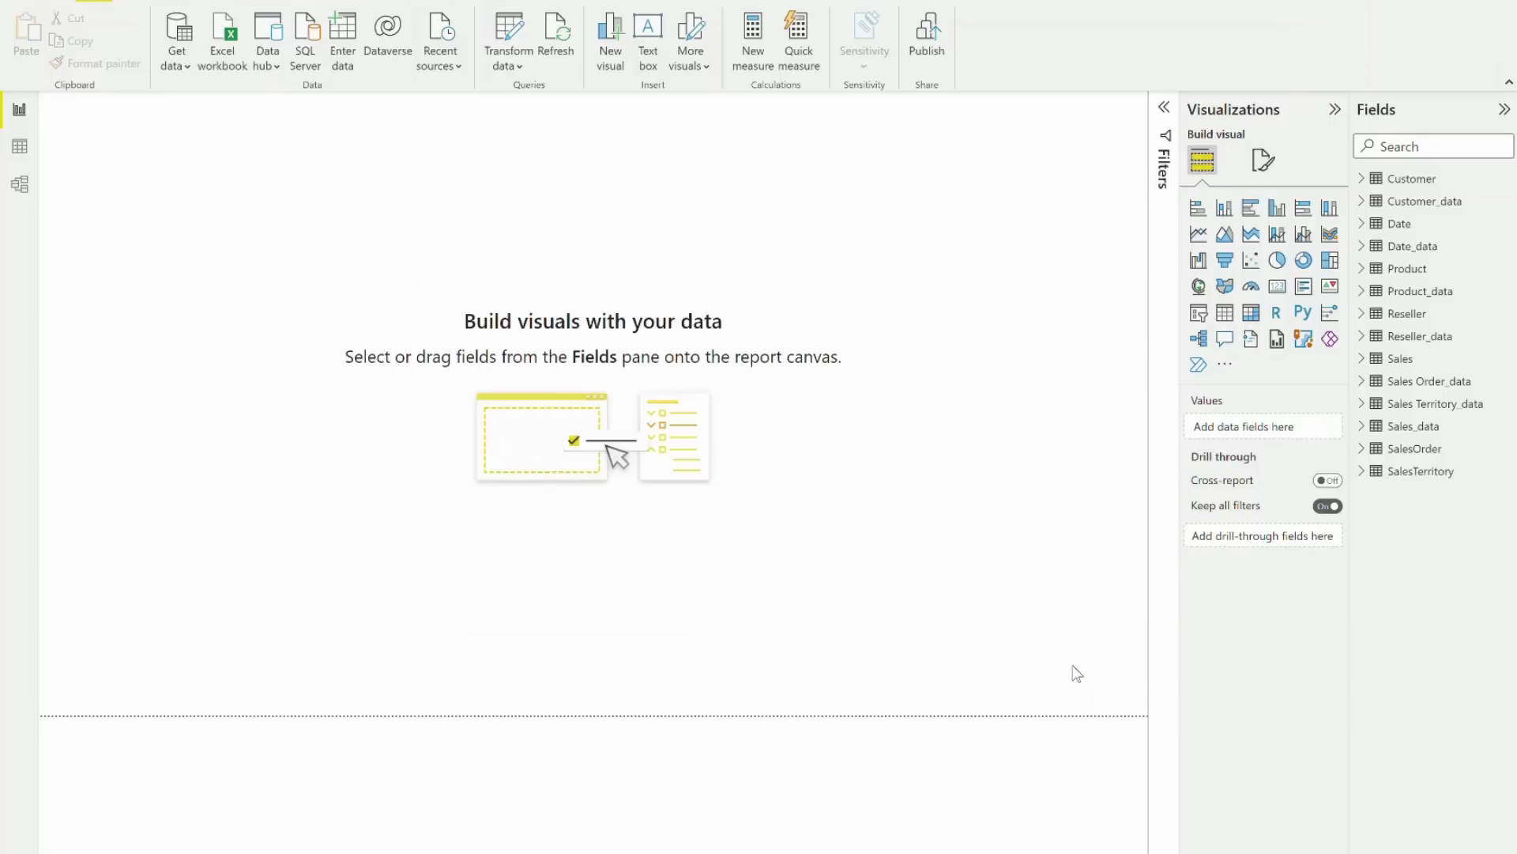